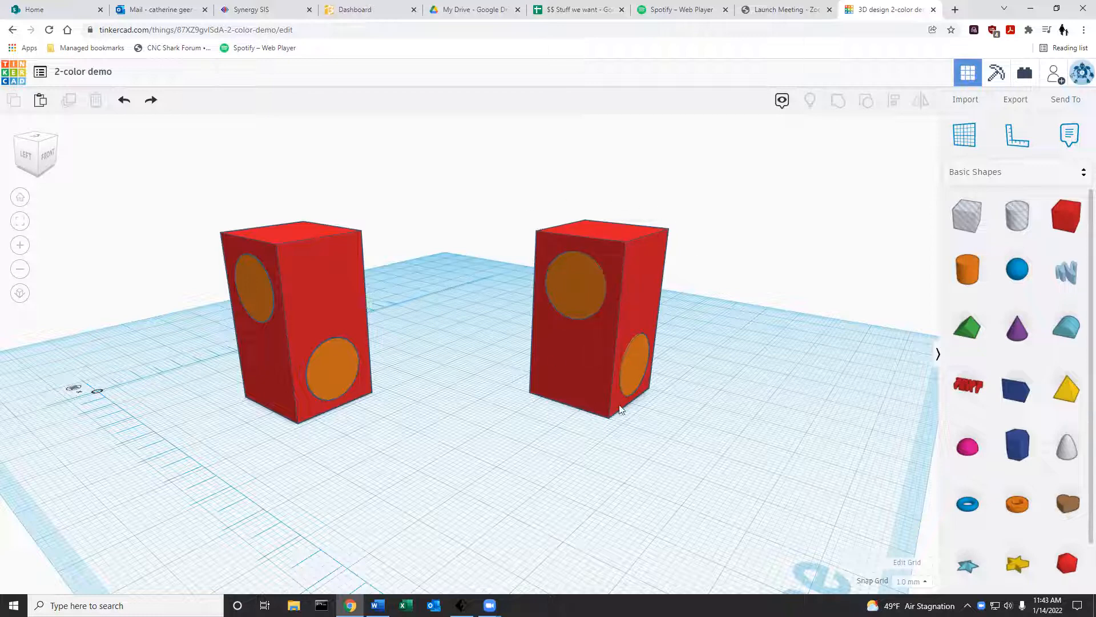
Pull the upper cylinder out of the right-hand red box to expose its hole, and undo the move.
left_click(576, 290)
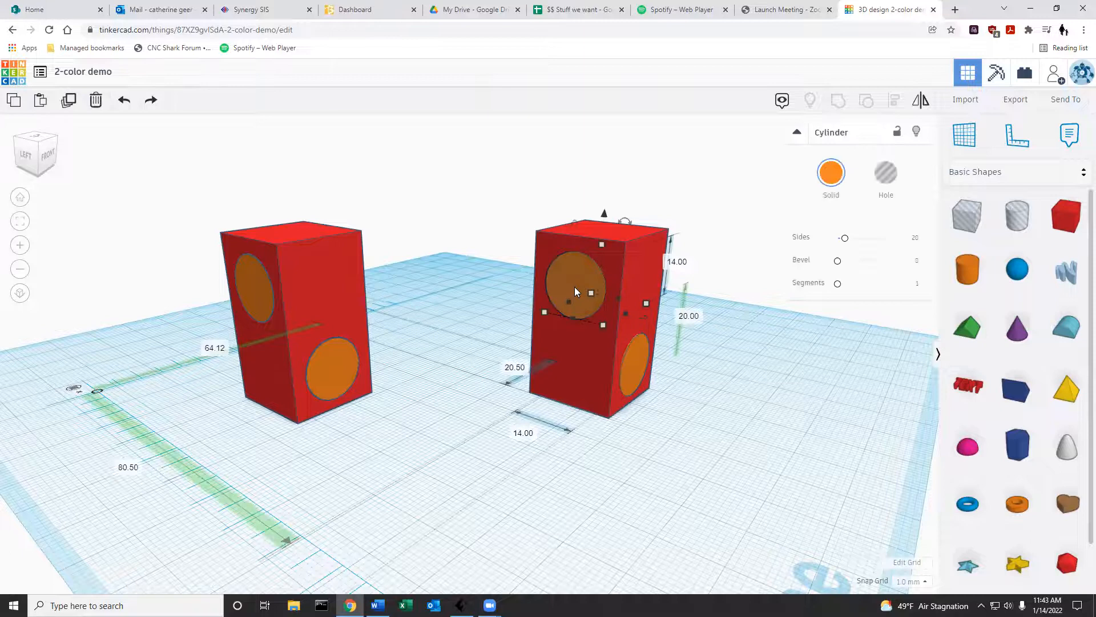
left_click_drag(577, 283, 495, 268)
left_click(478, 452)
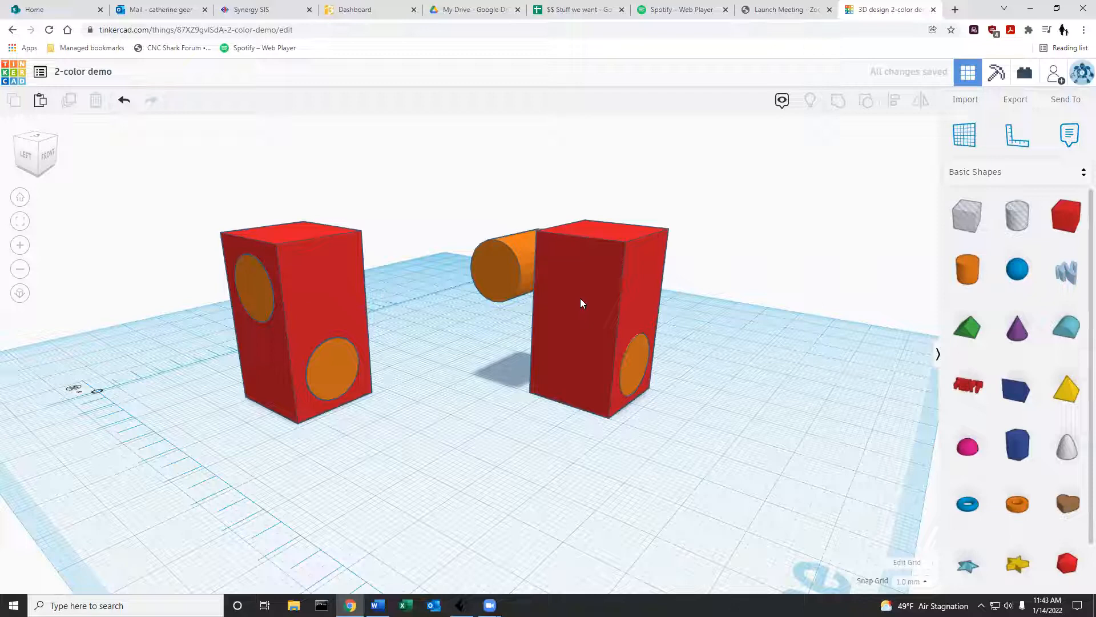
key("ctrl+z")
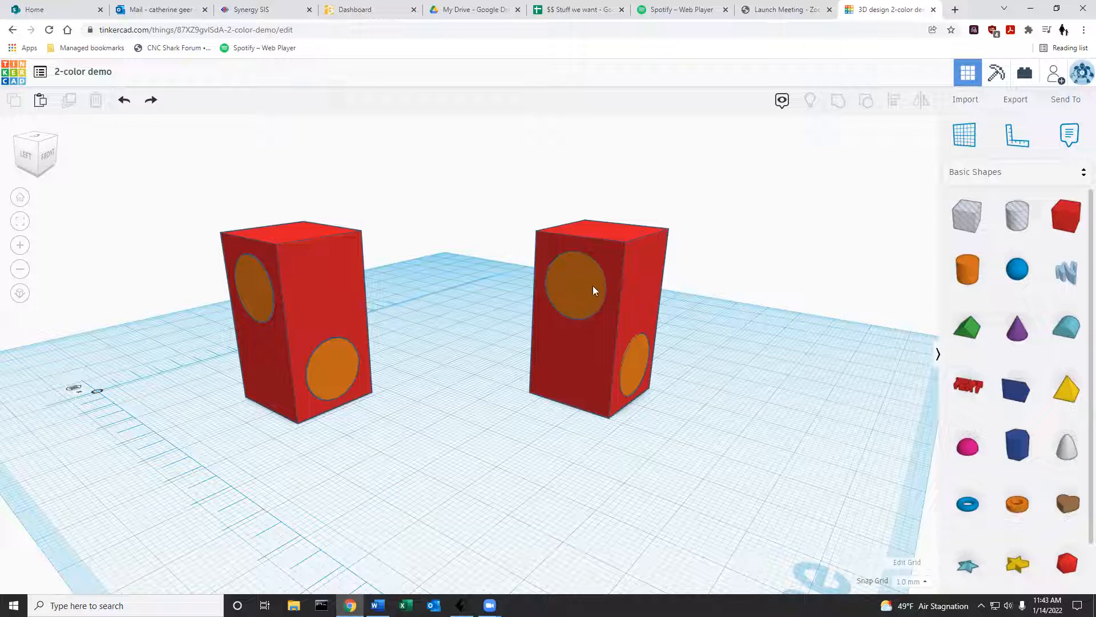
Pull the upper cylinder out of the left-hand red box, examine the opening it leaves, and undo the move.
mouse_move(454, 352)
right_mouse_down()
mouse_move(523, 345)
mouse_move(447, 348)
right_mouse_up()
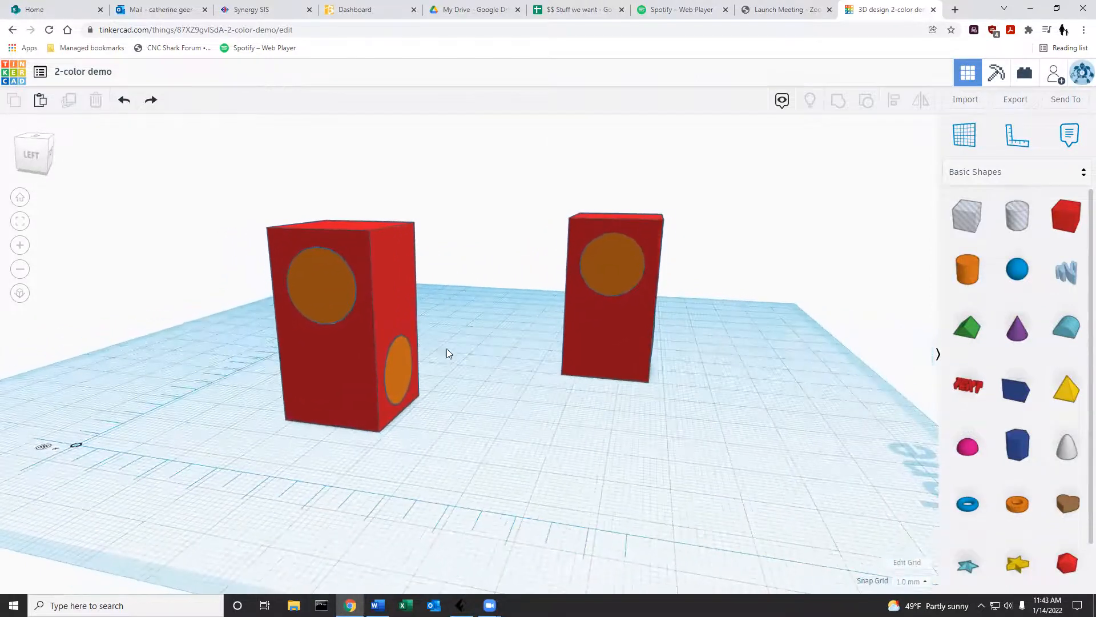
left_click(340, 292)
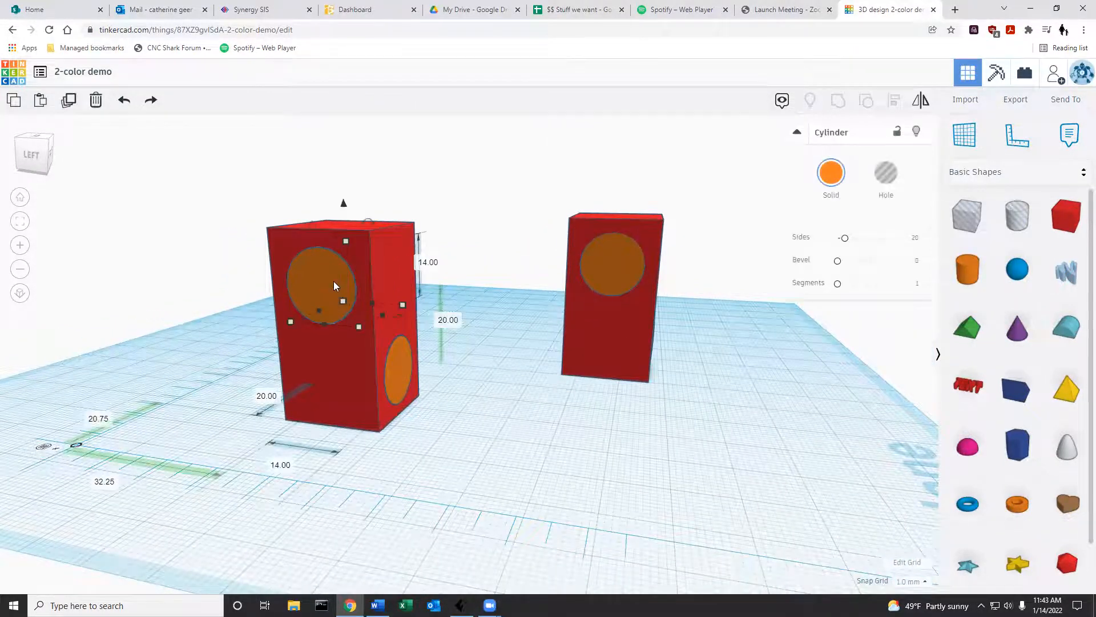
left_click_drag(334, 283, 217, 285)
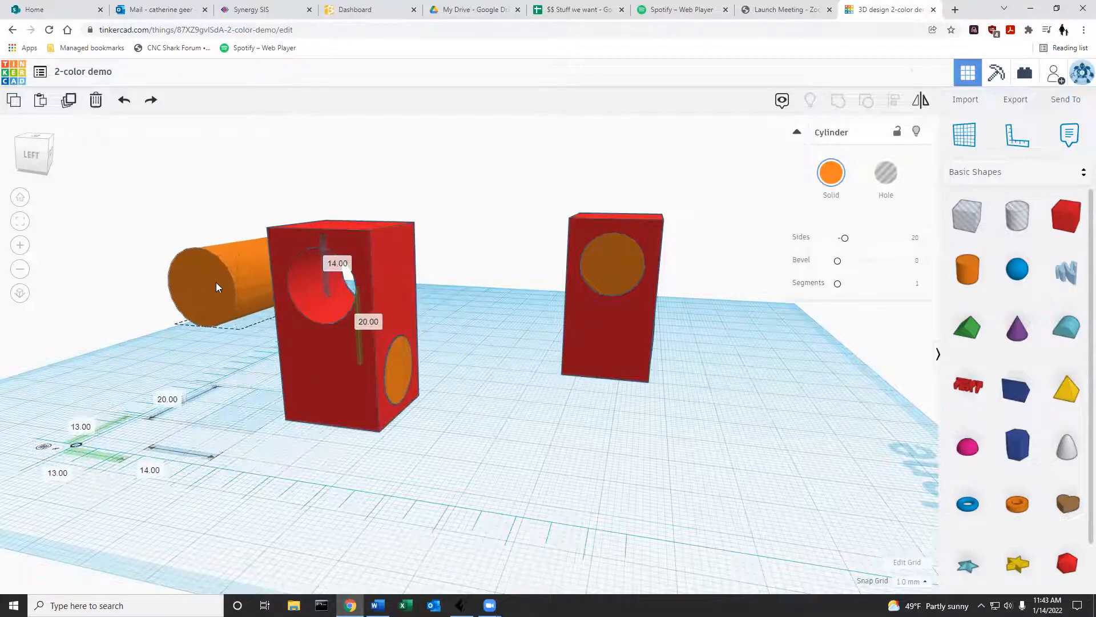
right_click_drag(320, 440, 419, 455)
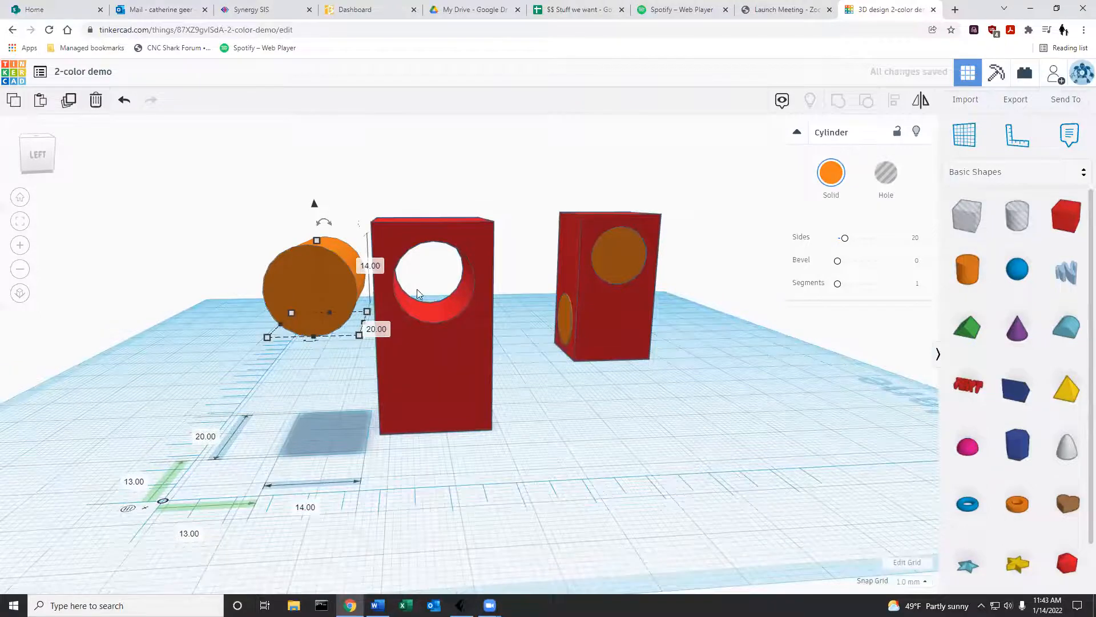
right_click_drag(590, 458, 565, 459)
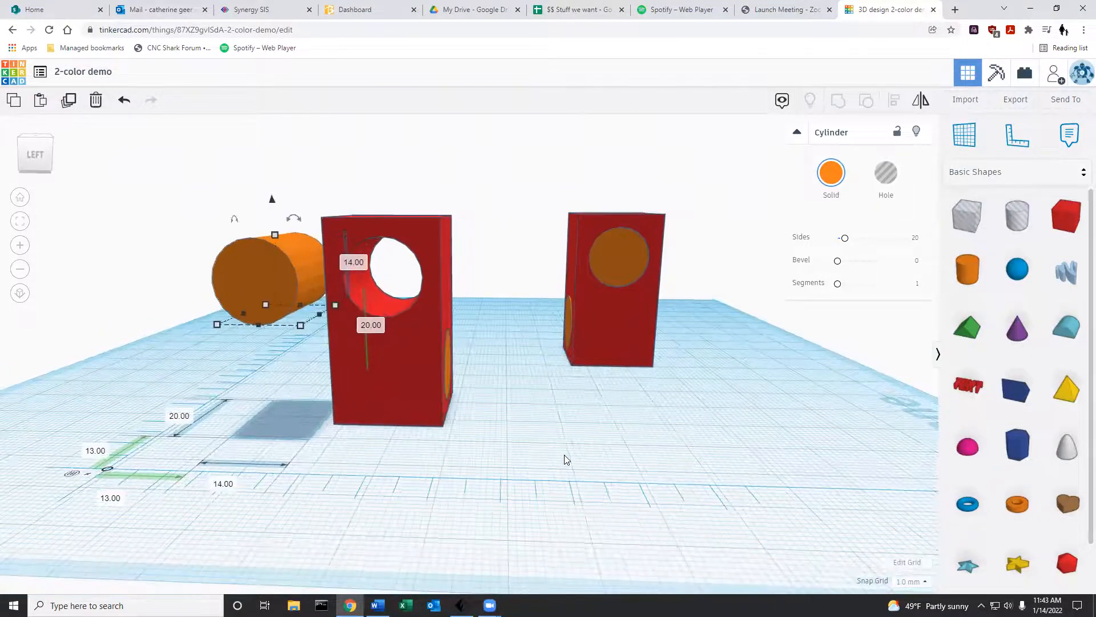
key("ctrl+z")
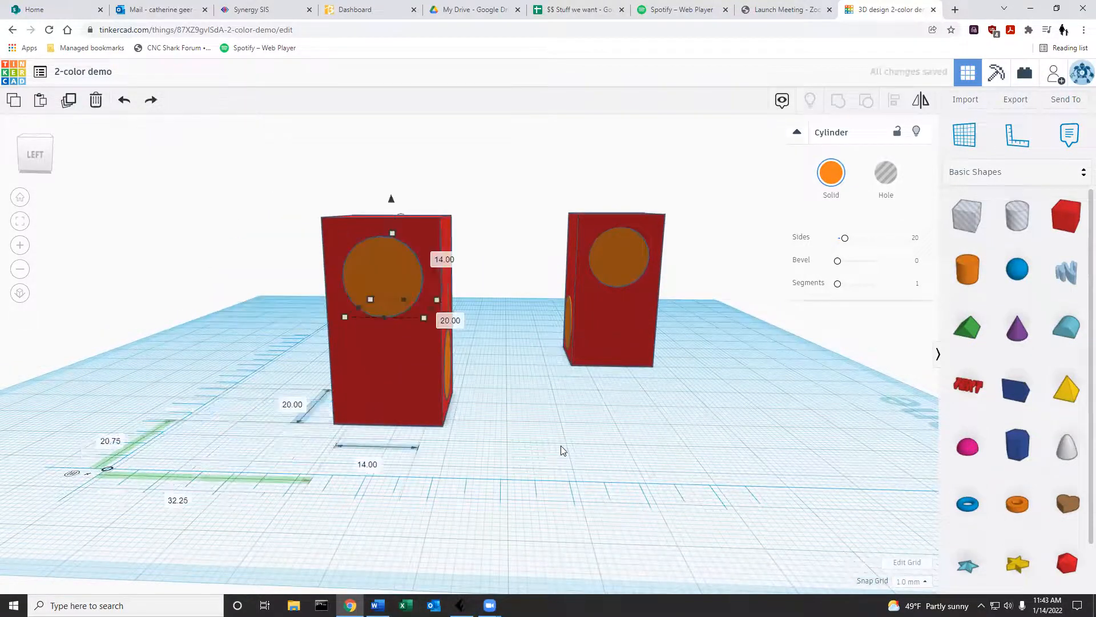
left_click(560, 448)
Pull the lower cylinder partly out of the left-hand red box to examine how it fits, and undo the move.
right_click_drag(563, 448, 499, 453)
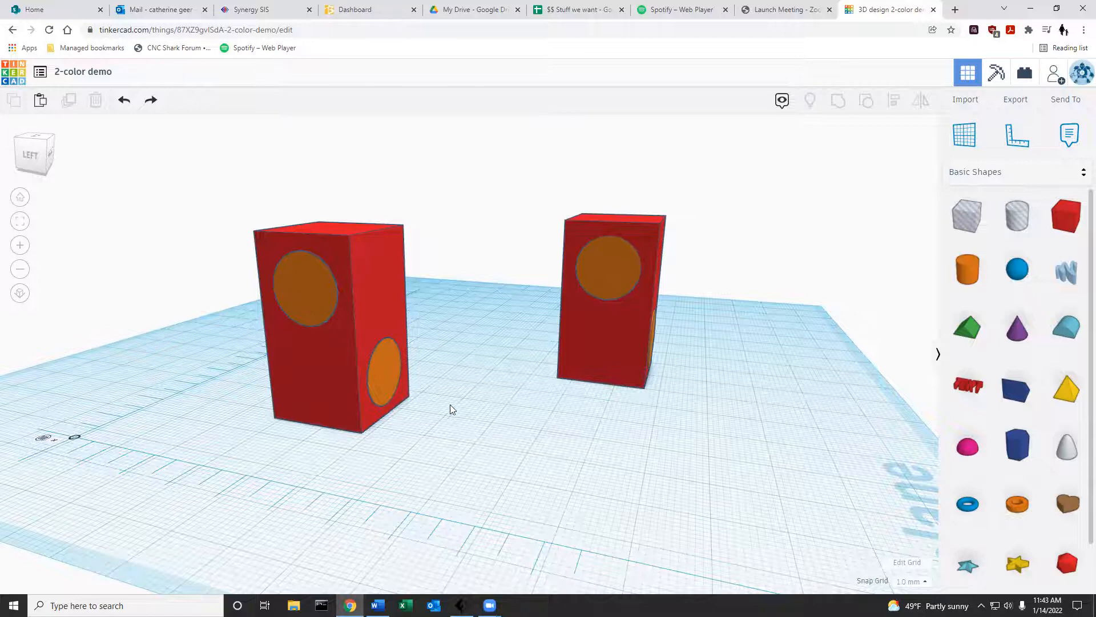
left_click_drag(375, 371, 410, 356)
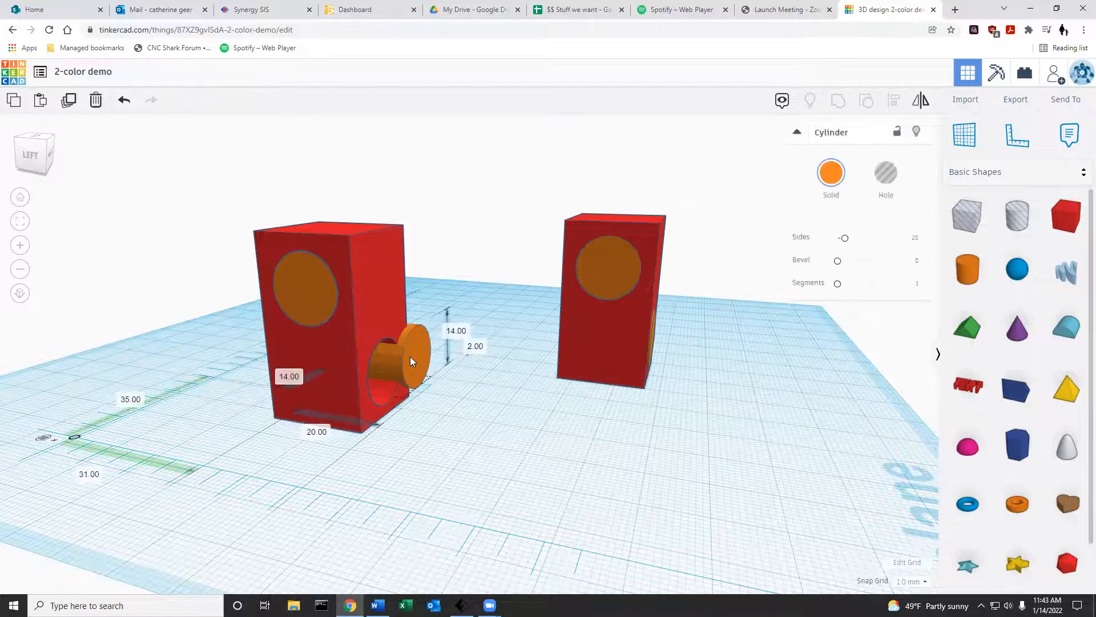
right_click_drag(562, 462, 465, 452)
key("ctrl+z")
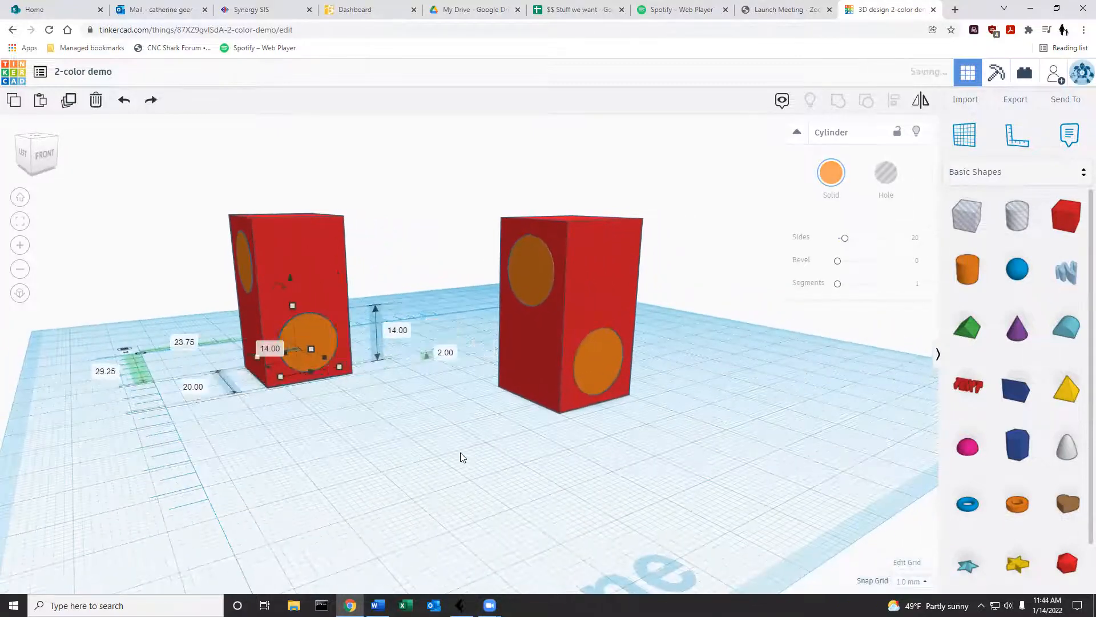
left_click(405, 458)
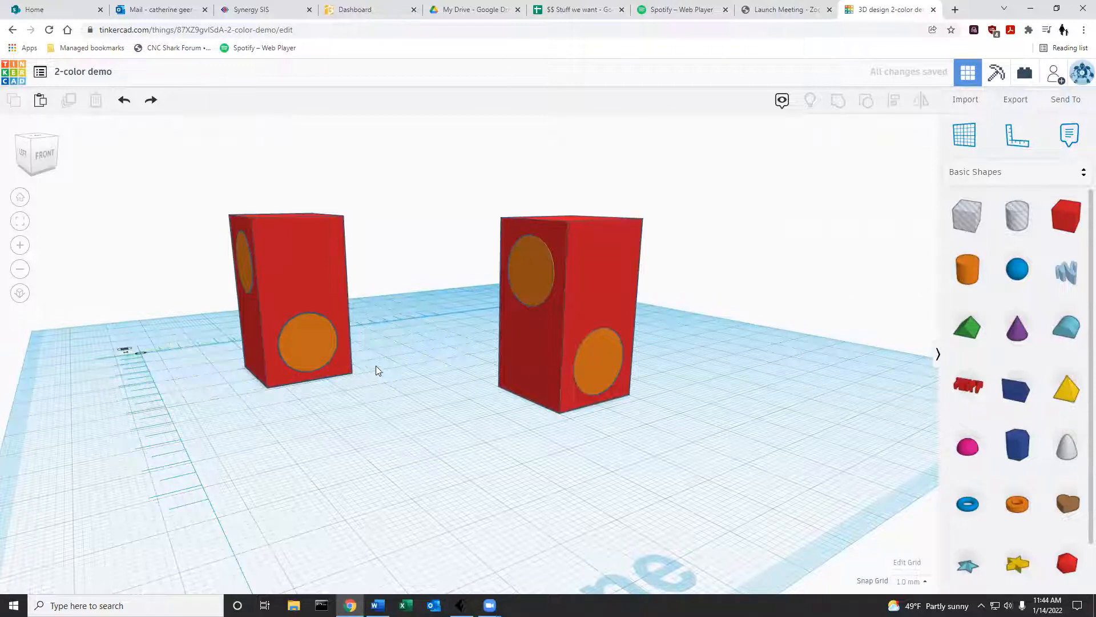
Move the lower cylinder out of the right-hand red box and undo the move.
left_click_drag(602, 359, 657, 351)
key("ctrl+z")
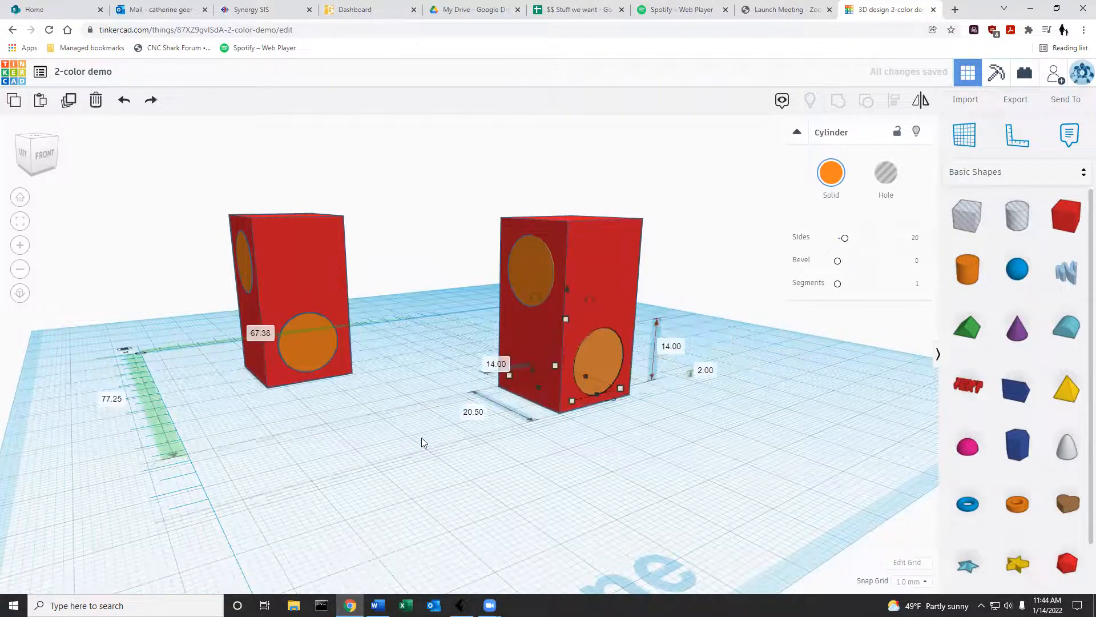
left_click(429, 444)
right_click_drag(441, 453, 494, 453)
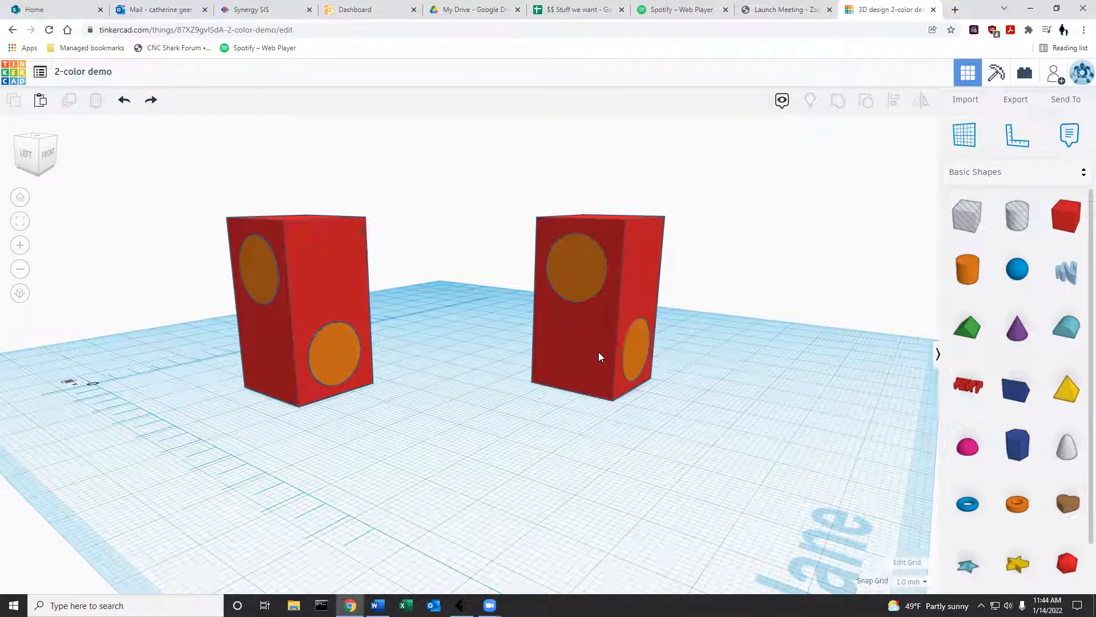
Select the left-hand box's red body and its lower cylinder in turn to inspect them as separate shapes.
right_click_drag(467, 363, 508, 367)
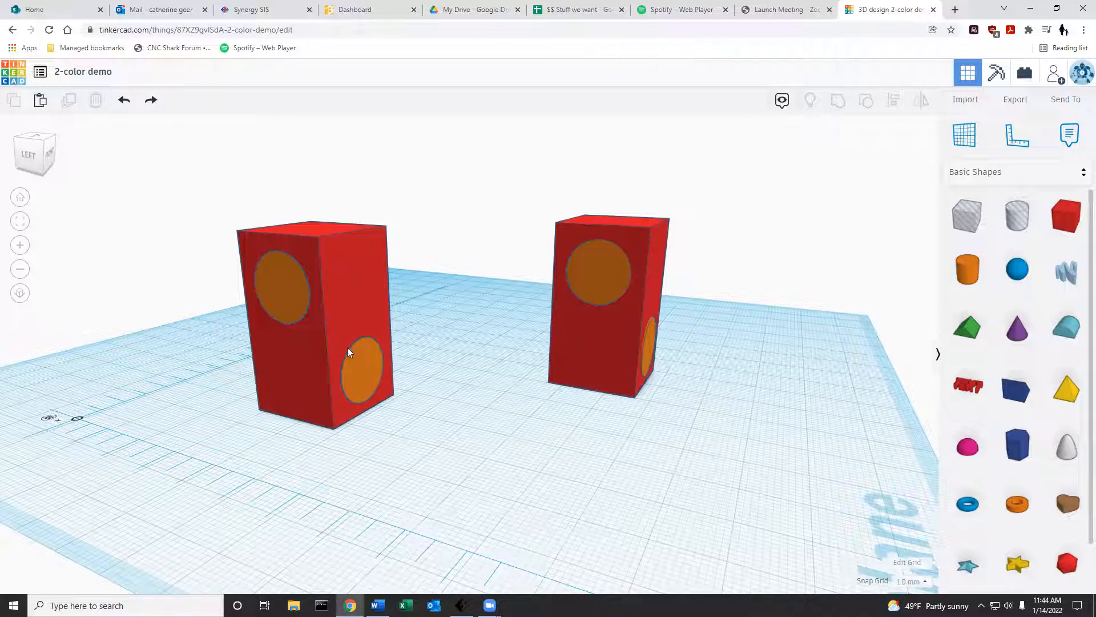
left_click(345, 274)
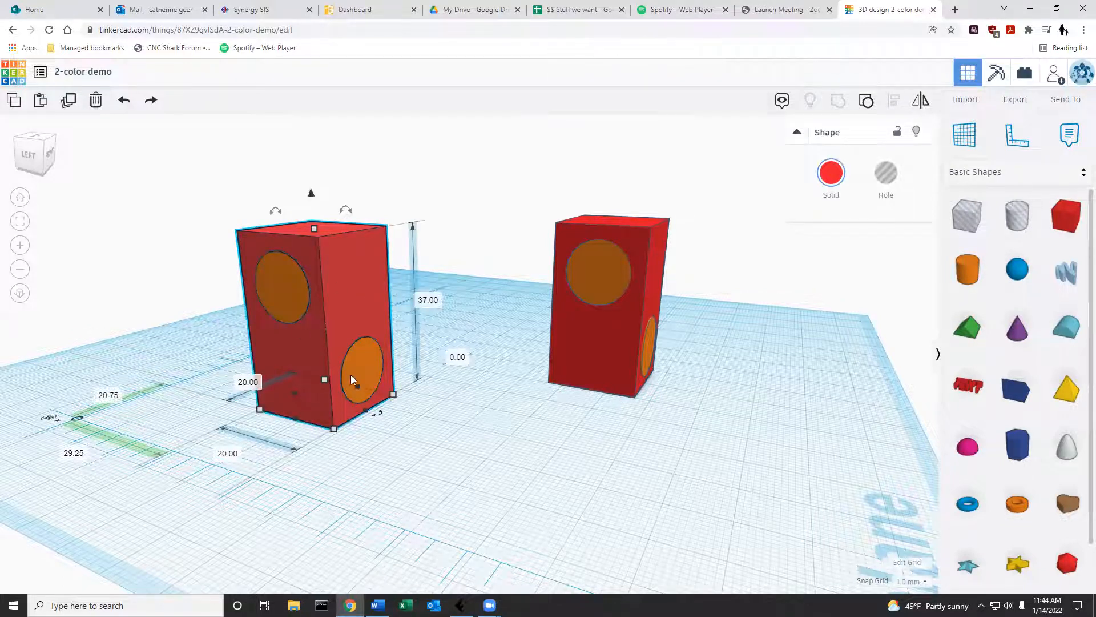
left_click(454, 479)
left_click(353, 282)
left_click(432, 435)
left_click(355, 370)
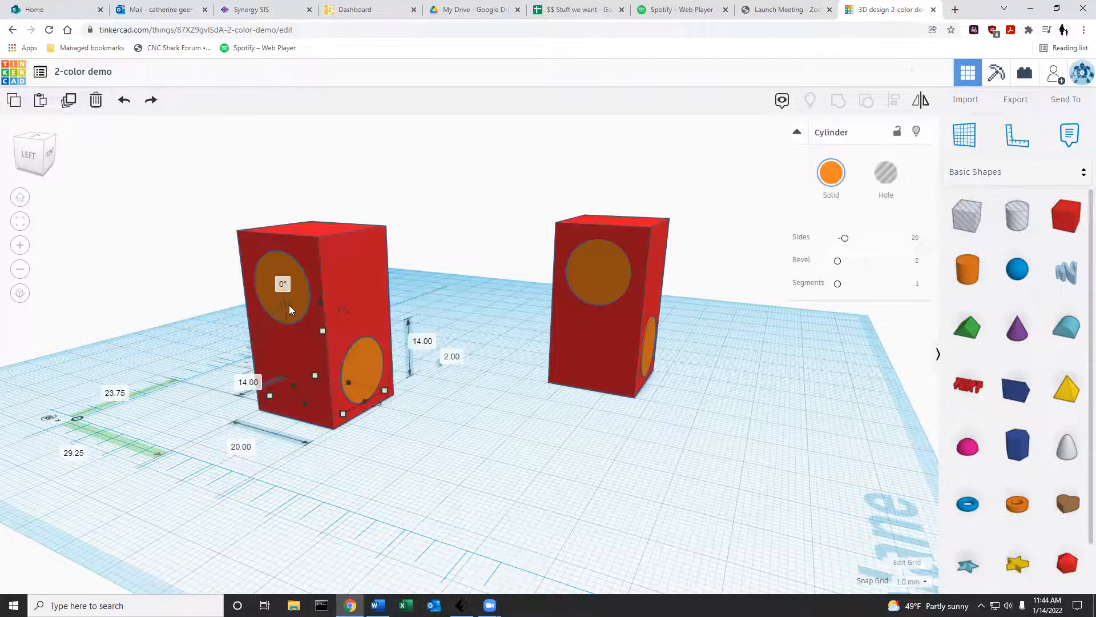
left_click(423, 245)
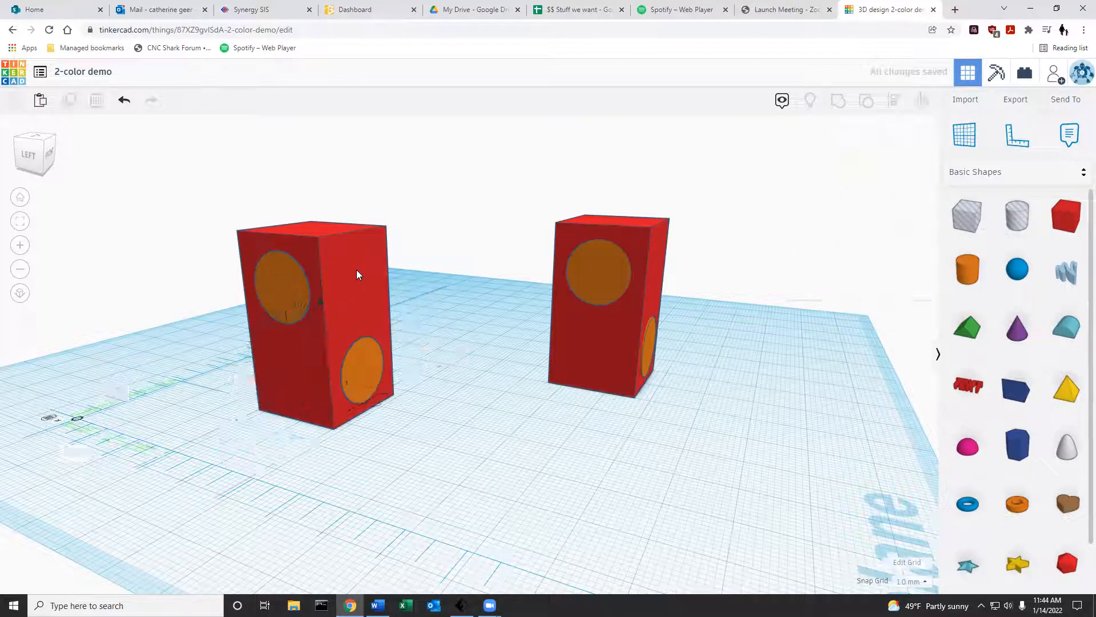
Export only the left-hand red box body, without its cylinders, as an STL file.
left_click(357, 274)
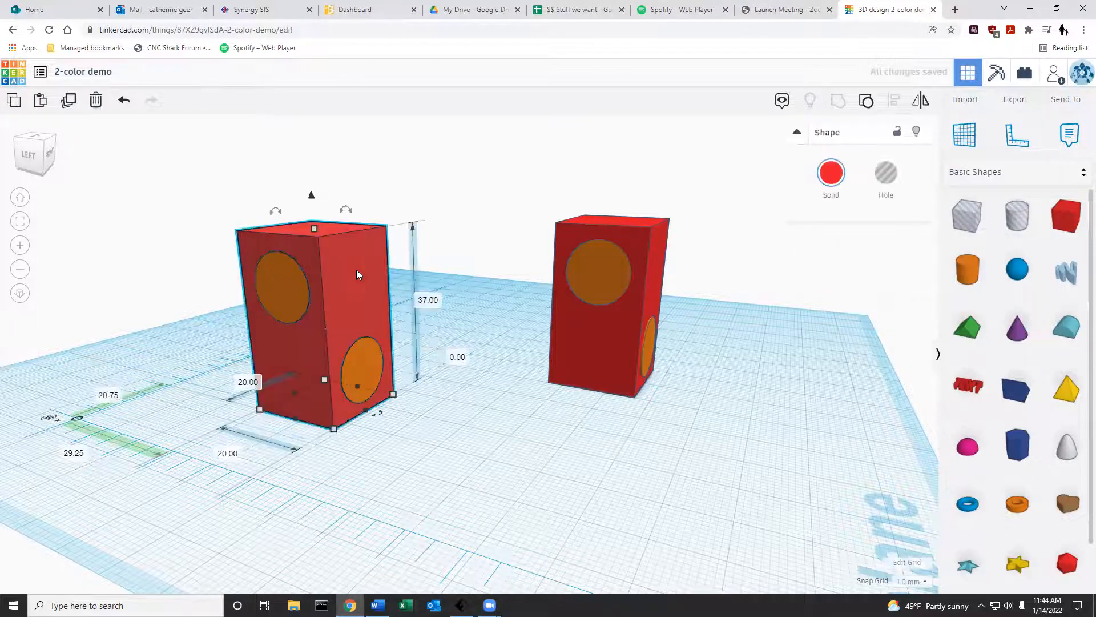
left_click(1020, 103)
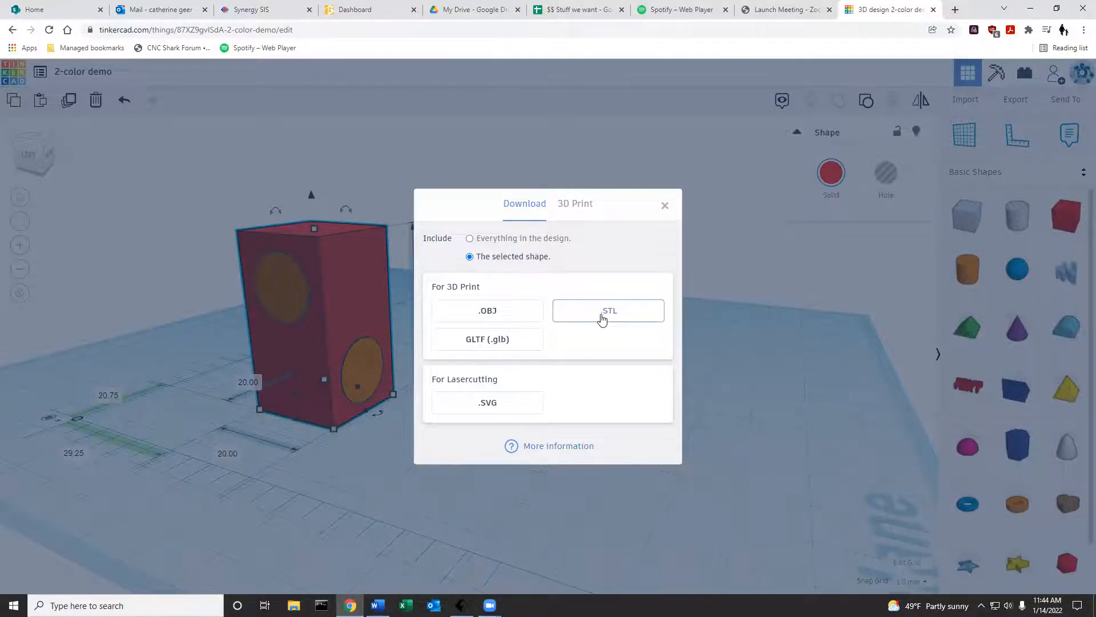
left_click(602, 318)
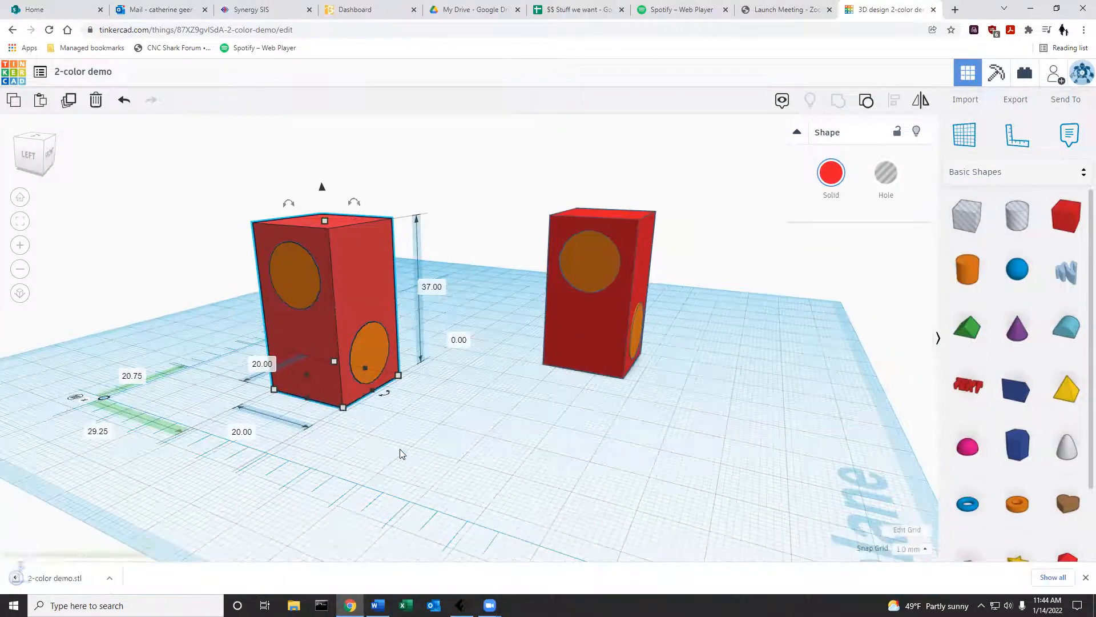
left_click(359, 490)
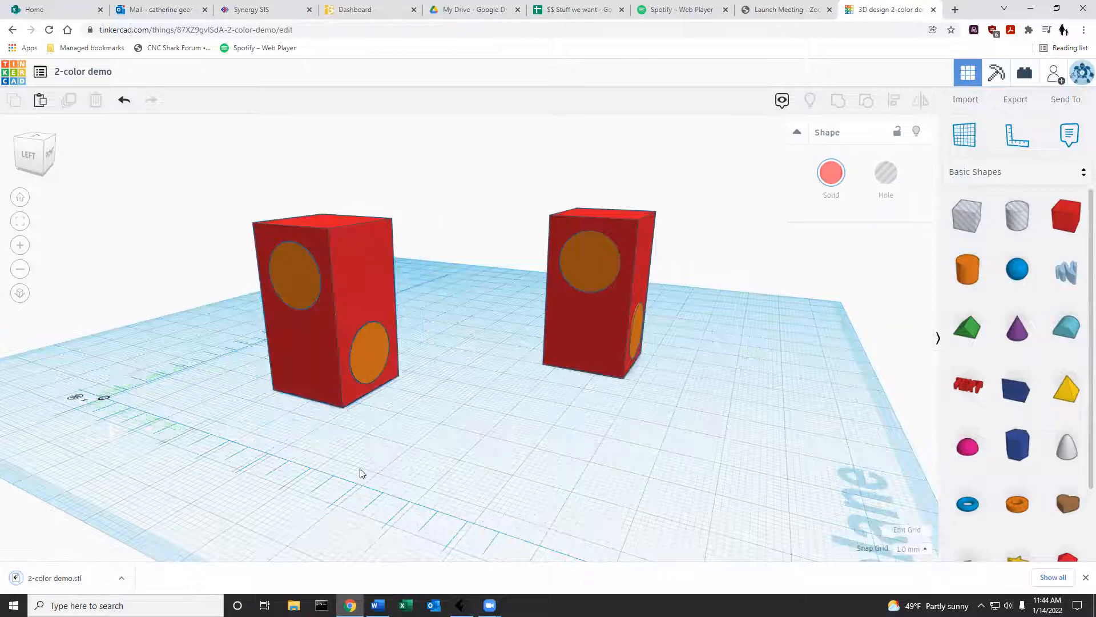
Select both orange cylinders of the left-hand box together and export only those two shapes as an STL file.
left_click(372, 354)
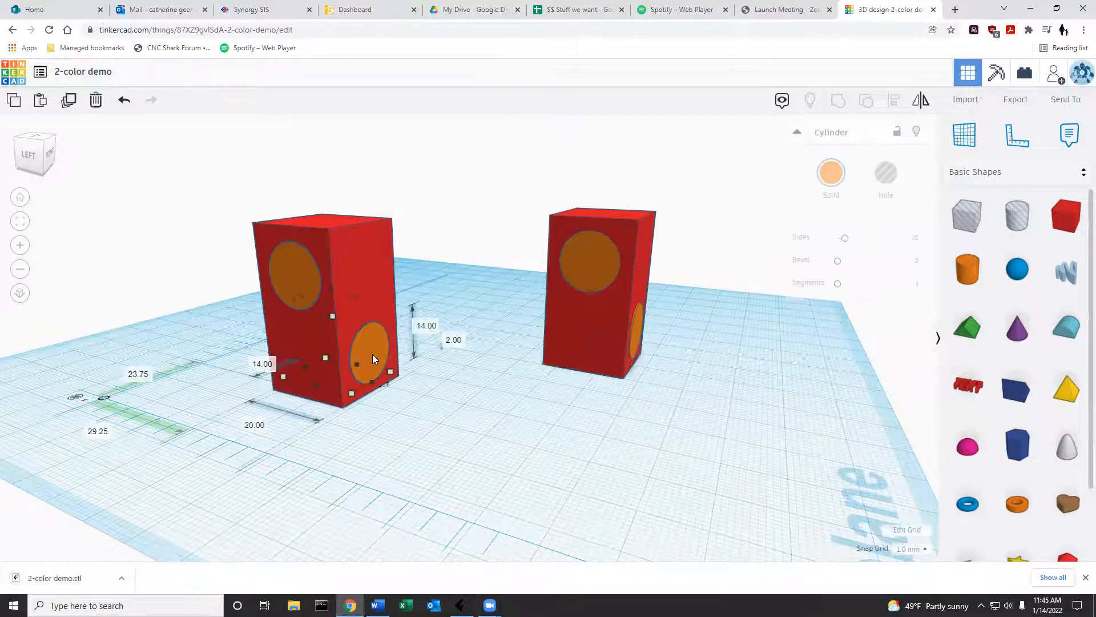
left_click(296, 269, "shift")
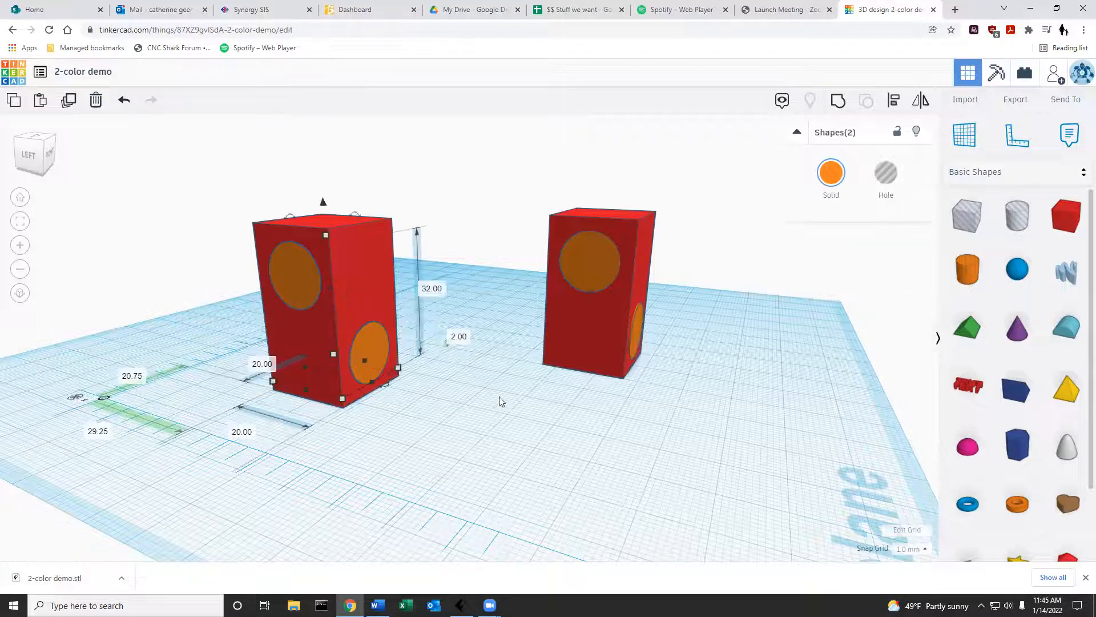
left_click_drag(297, 269, 329, 287)
key("ctrl+z")
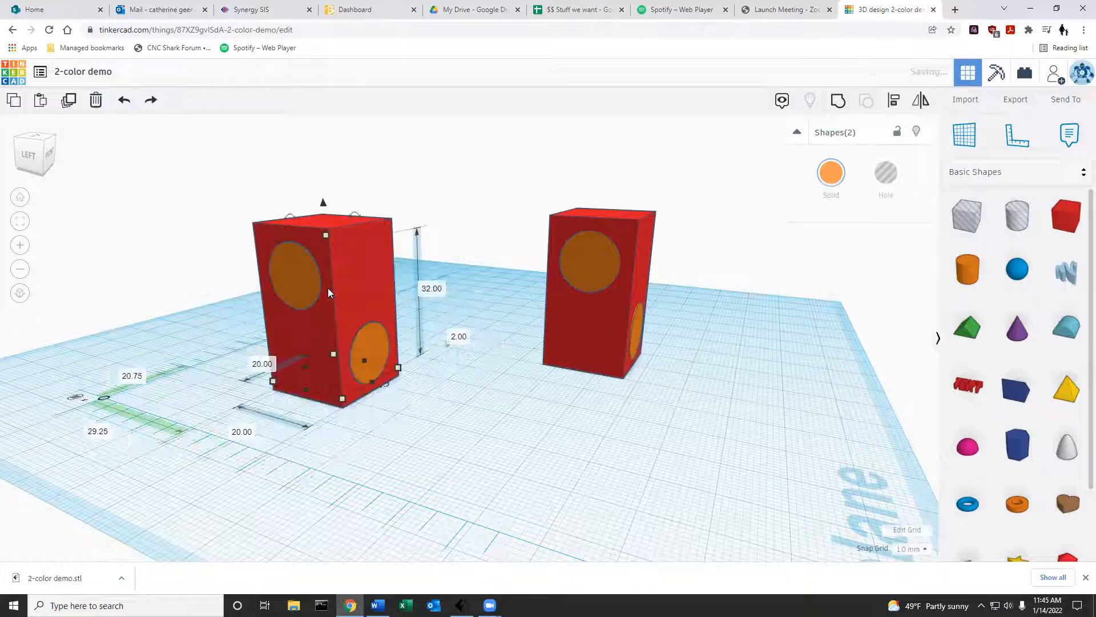
left_click(1019, 104)
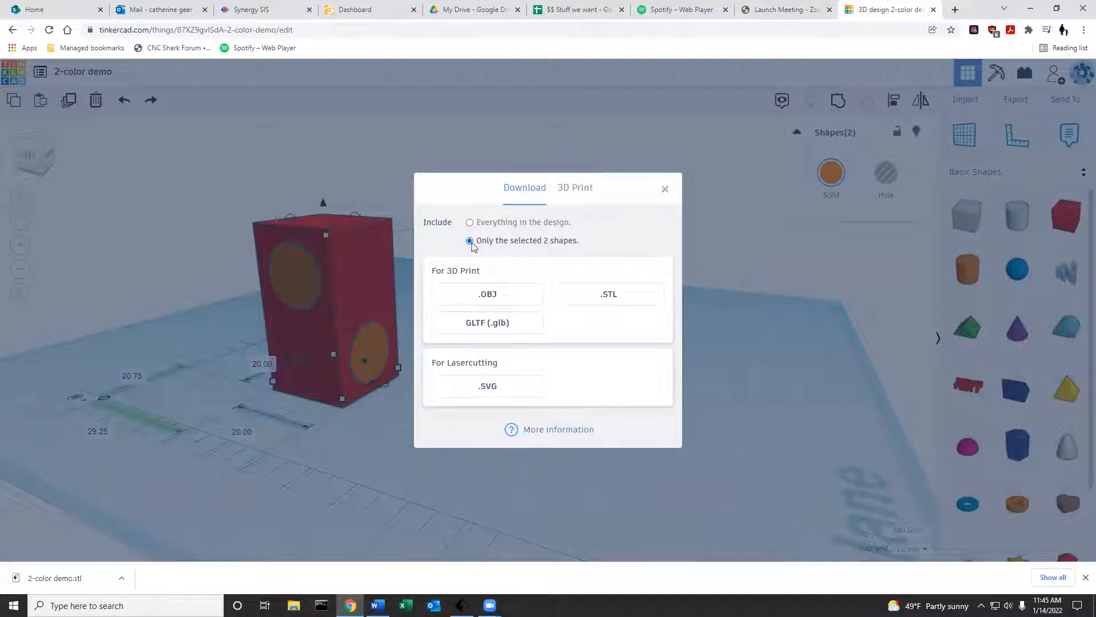
left_click(604, 303)
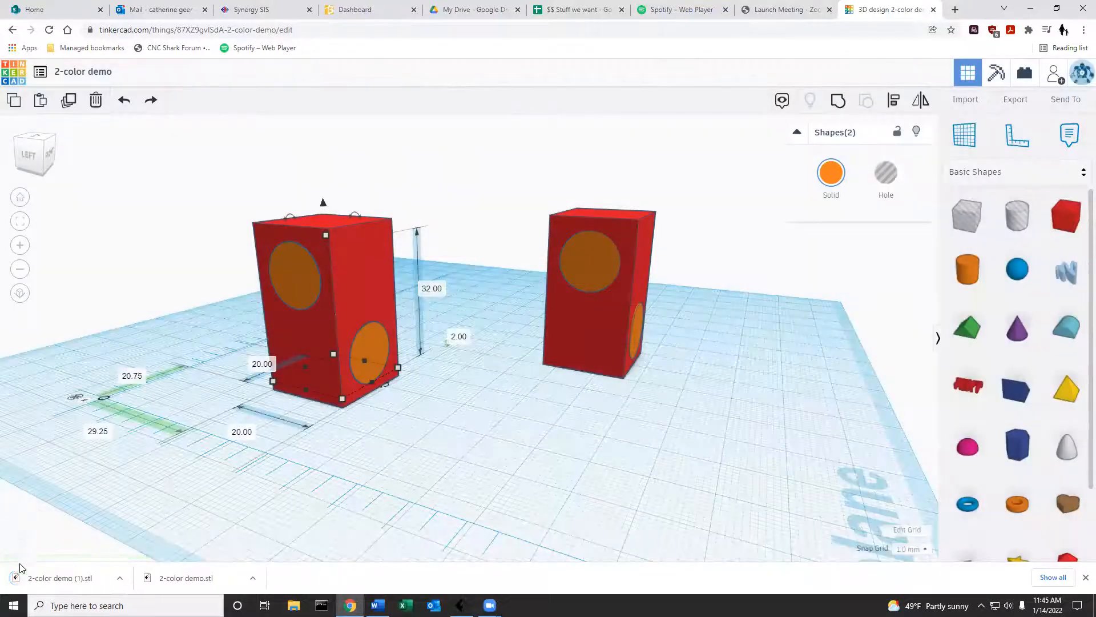
Check the Downloads folder in File Explorer for the 2-color demo STL files, including part1 and part2, and close it.
left_click(293, 606)
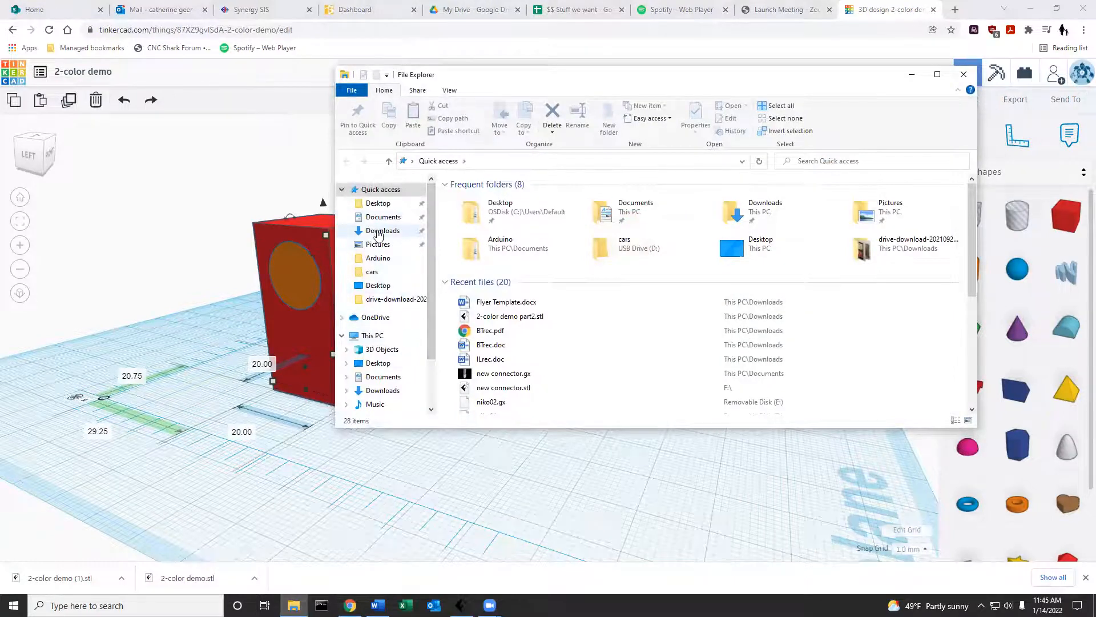
left_click(378, 232)
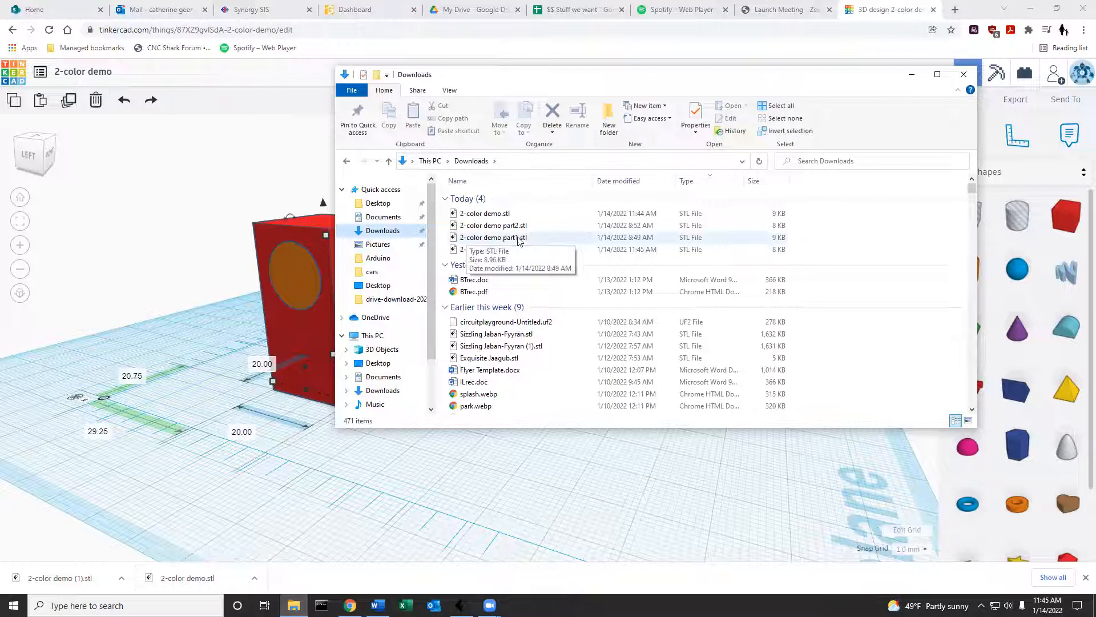
left_click(507, 234)
left_click(487, 228)
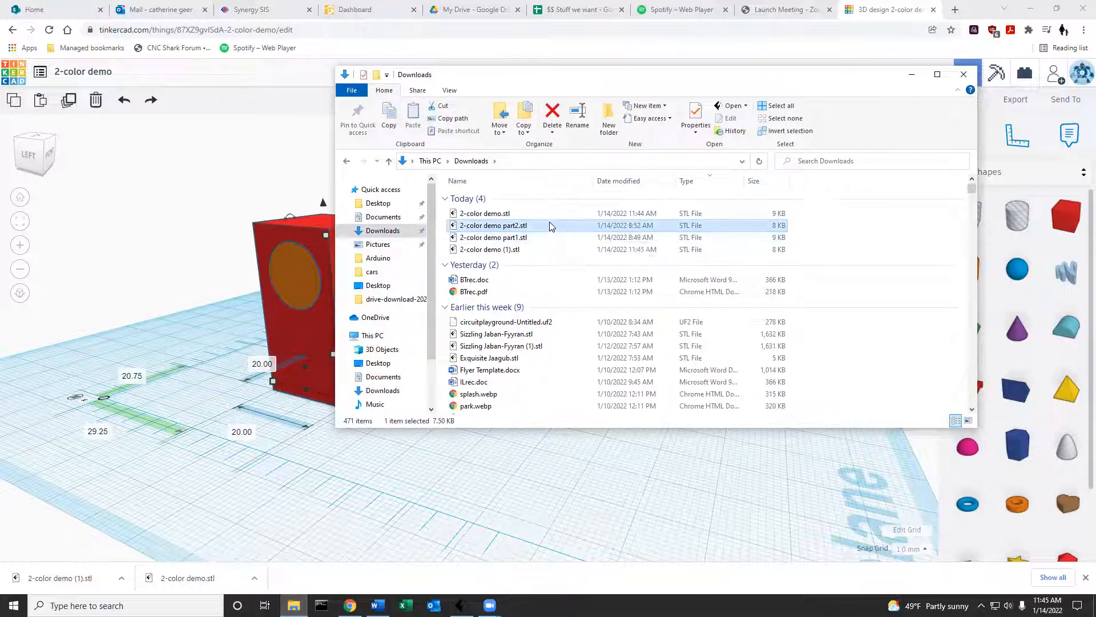
left_click(964, 74)
Switch to FlashPrint and check the machine type setting for the Creator Pro.
left_click(461, 605)
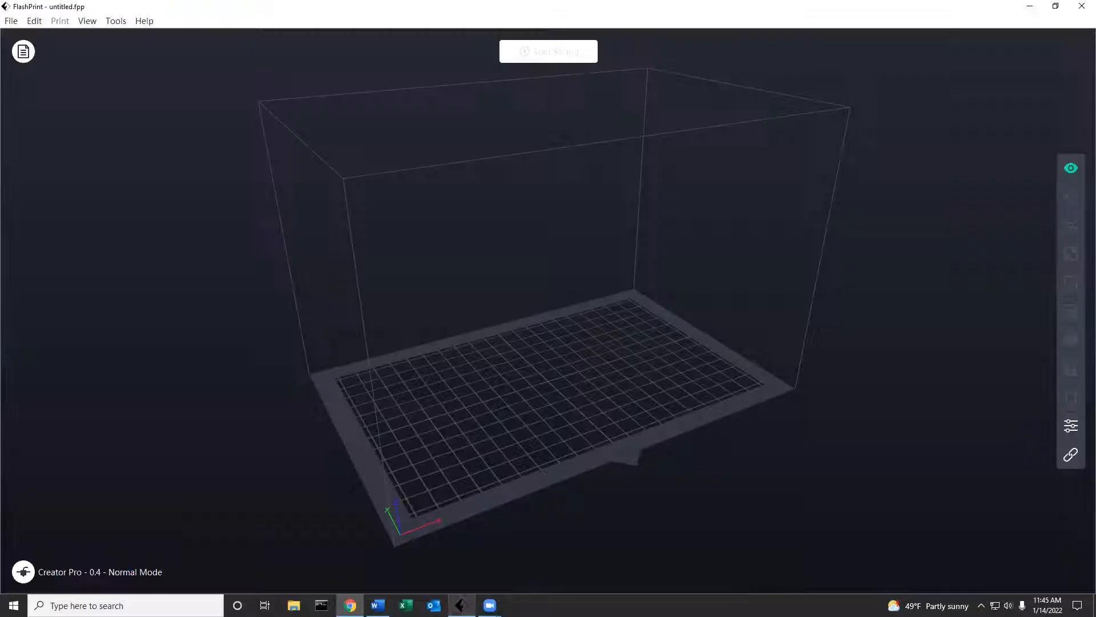
right_click_drag(110, 355, 59, 473)
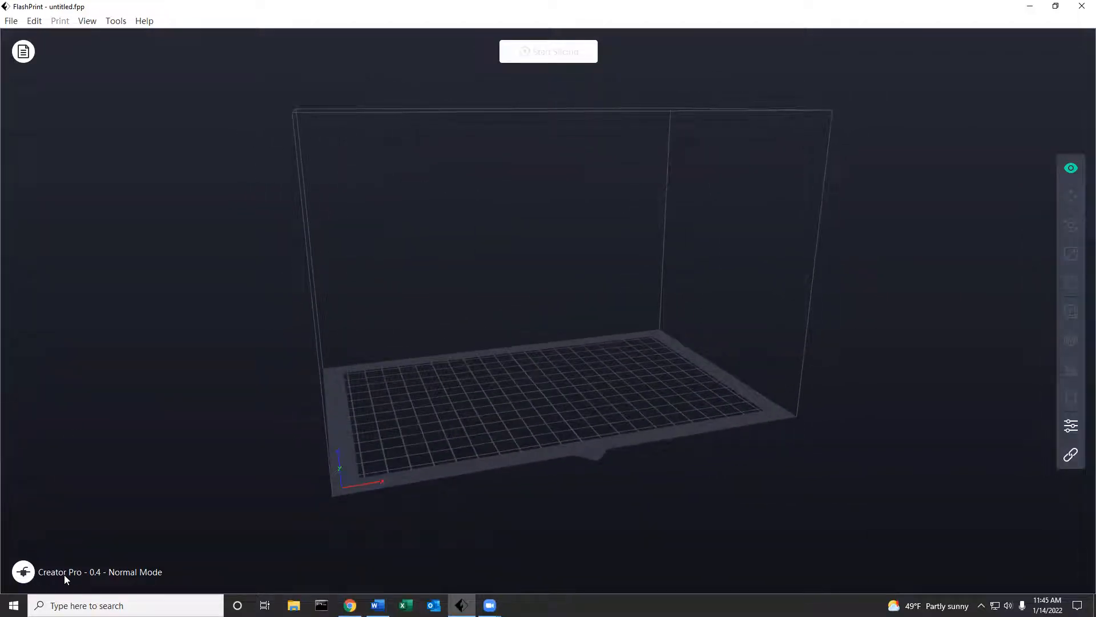
left_click(26, 572)
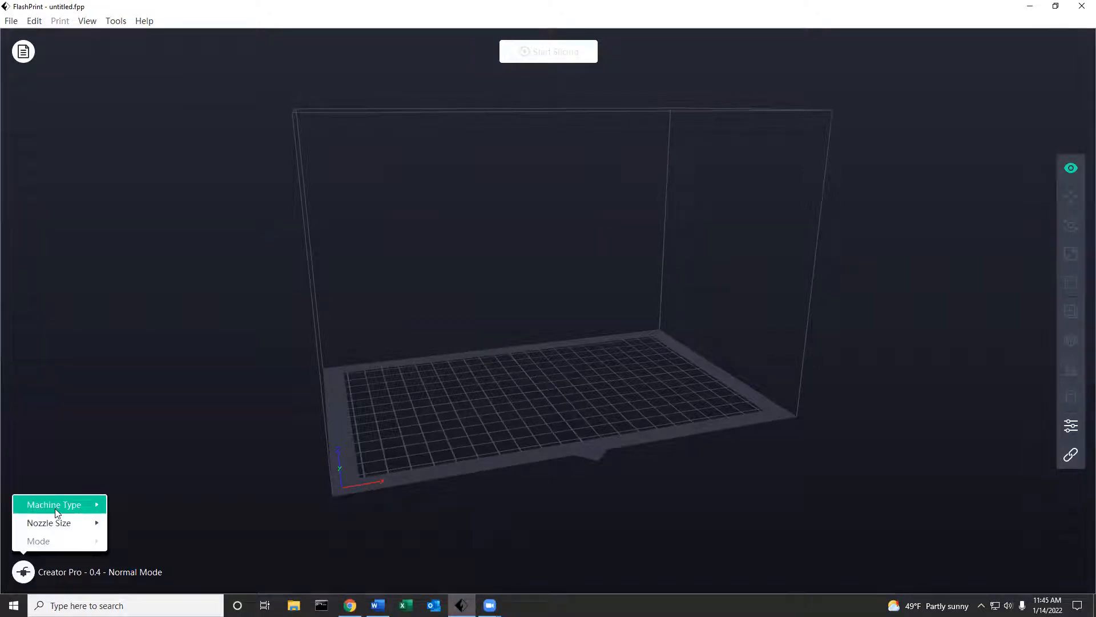
mouse_move(55, 512)
scroll(162, 467, "down", 3)
left_click(72, 426)
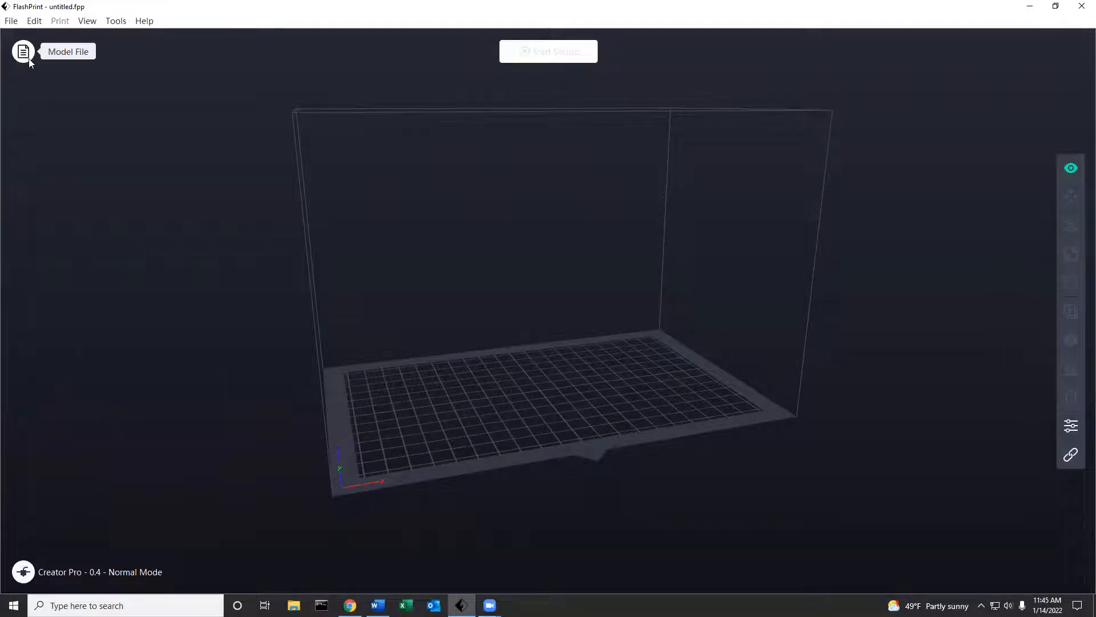
Set the preferences so newly imported models are not laid out automatically, and apply them.
left_click(9, 22)
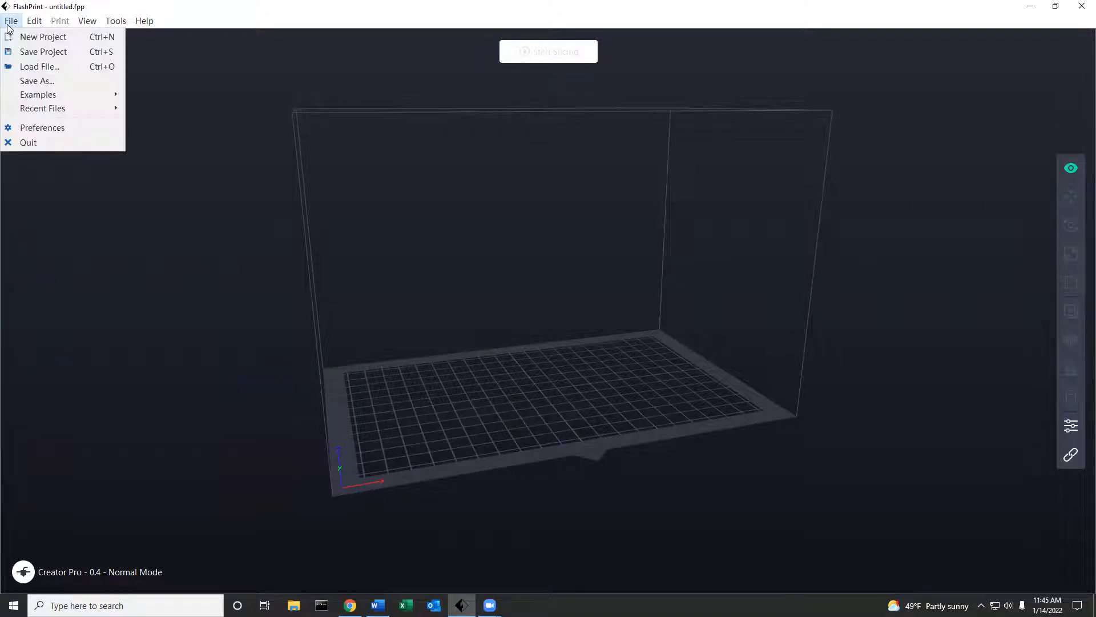
left_click(51, 131)
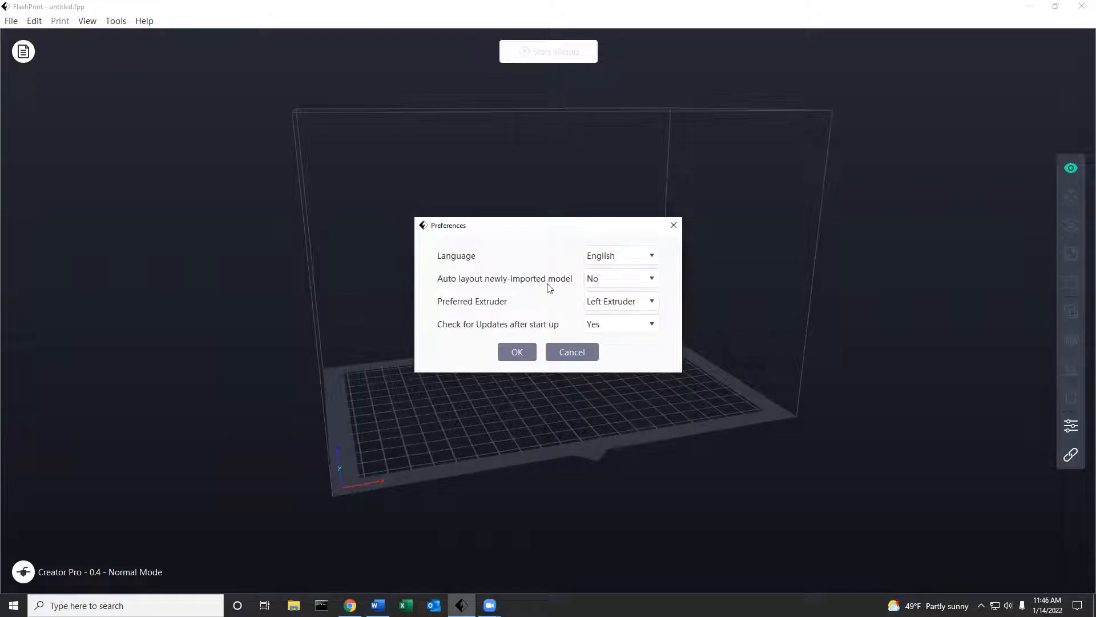
left_click(615, 284)
left_click(616, 295)
left_click(628, 282)
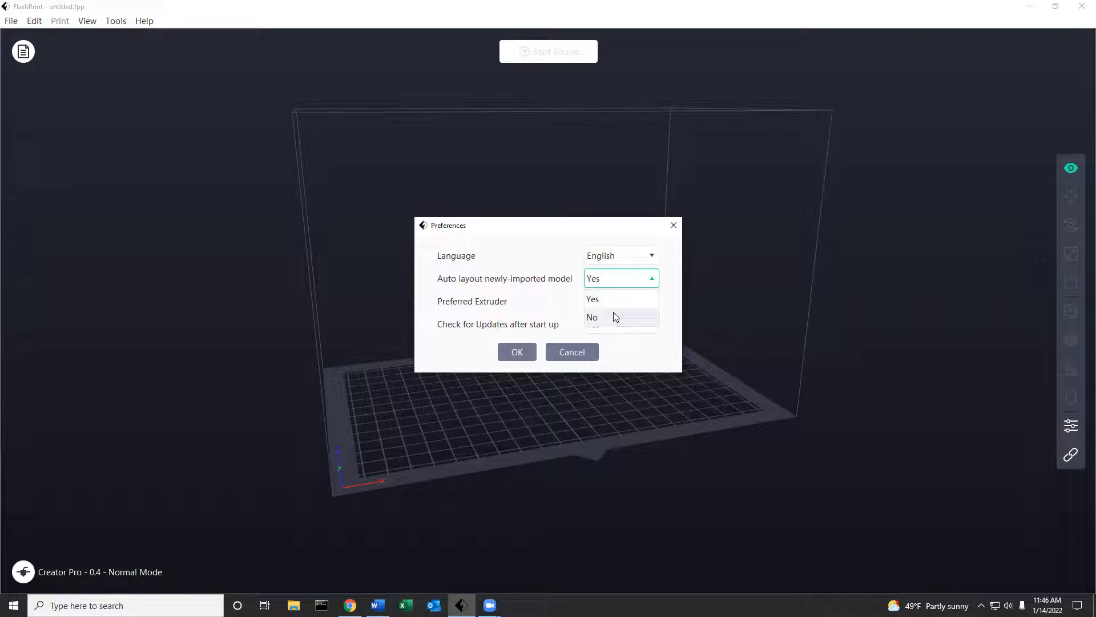
left_click(616, 318)
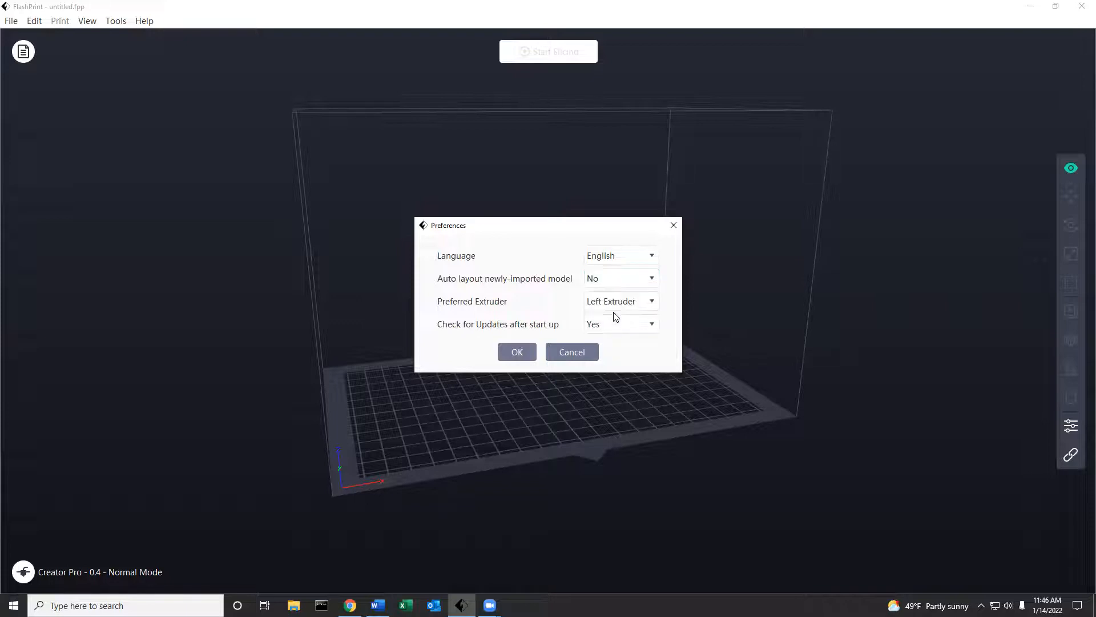
left_click(517, 352)
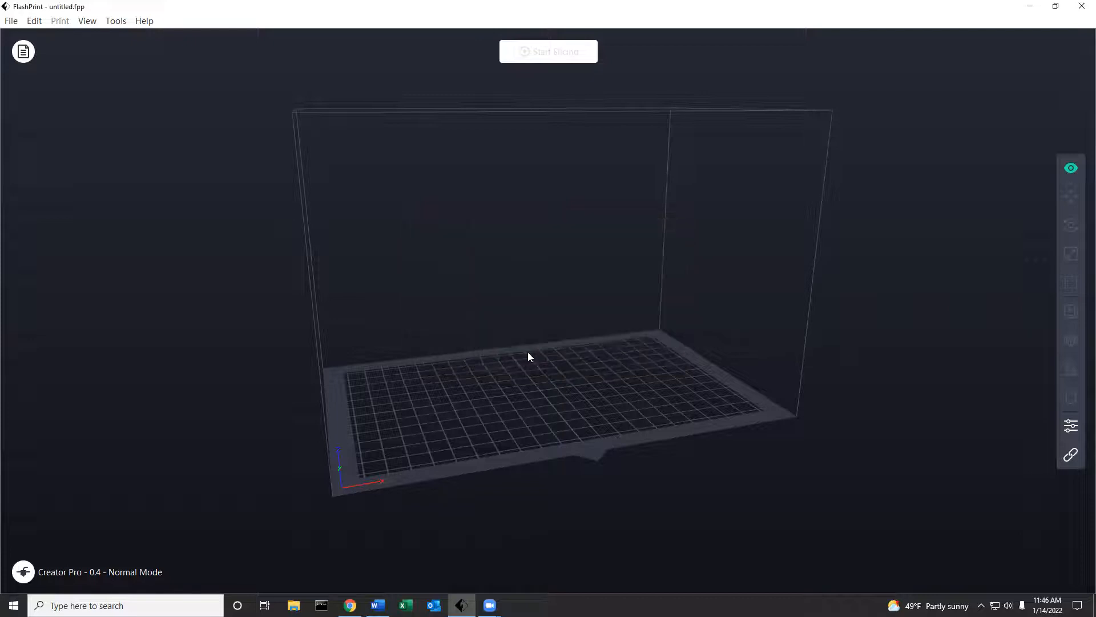
Load the box body file 2-color demo part1.stl from Downloads onto the build platform.
left_click(19, 57)
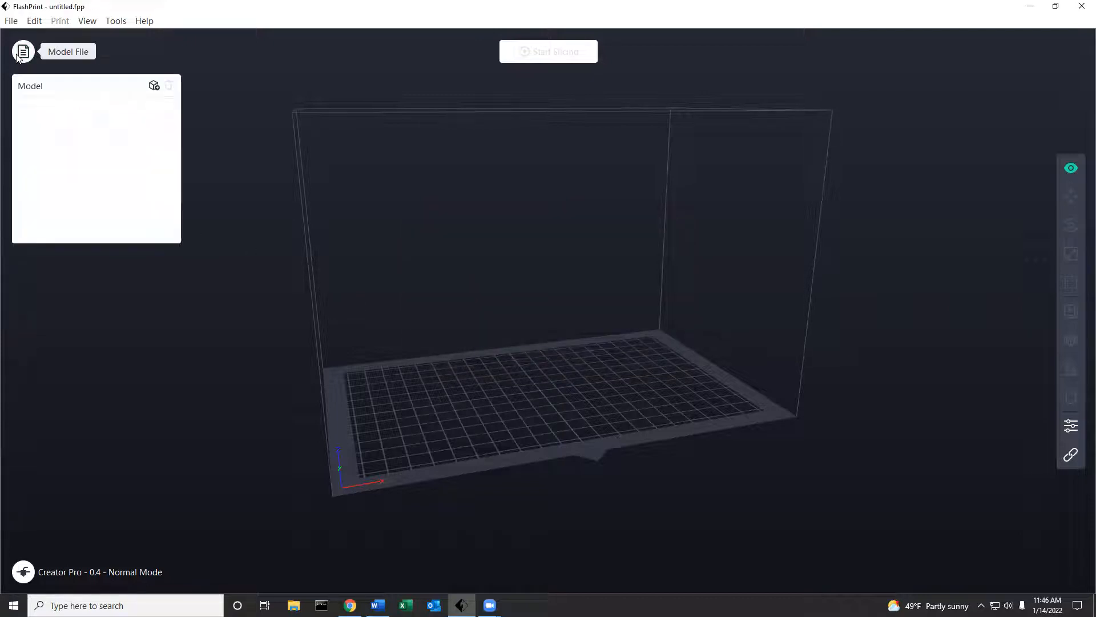
left_click(154, 87)
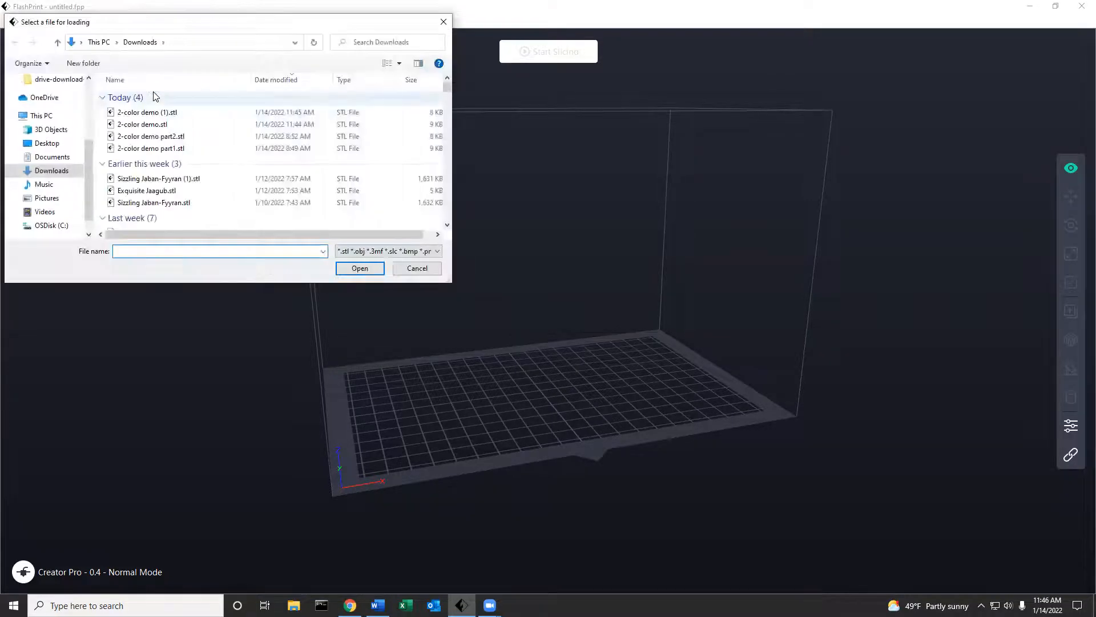
left_click(164, 150)
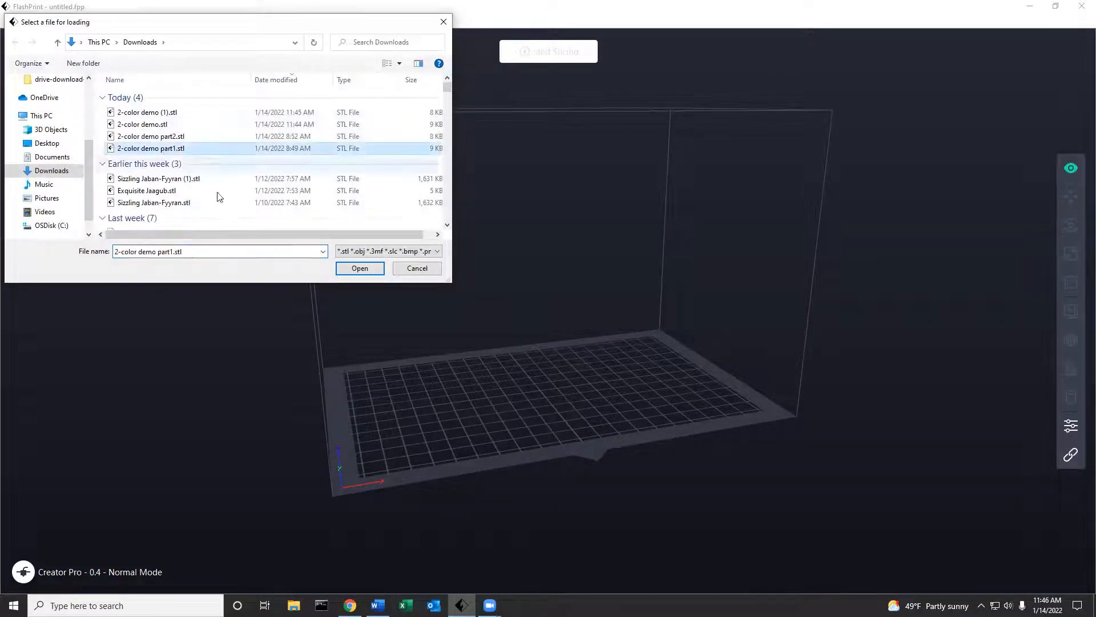
left_click(359, 269)
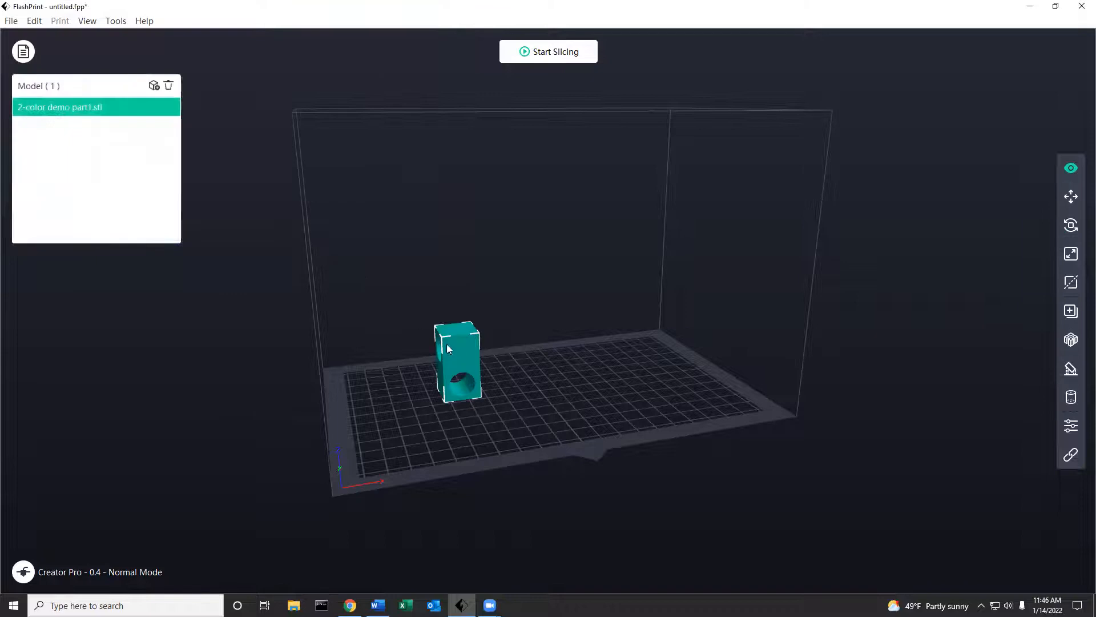
mouse_move(464, 355)
left_mouse_down()
mouse_move(484, 355)
mouse_move(471, 358)
left_mouse_up()
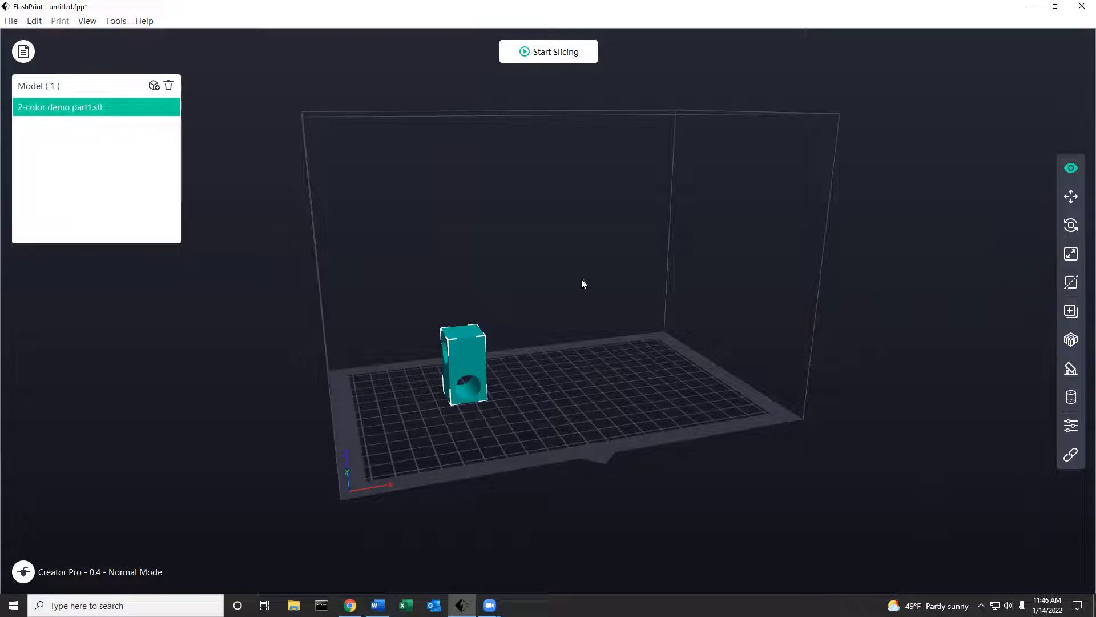
Add 2-color demo part2.stl from Downloads, keeping it at its original height instead of putting it on the platform.
left_click(177, 162)
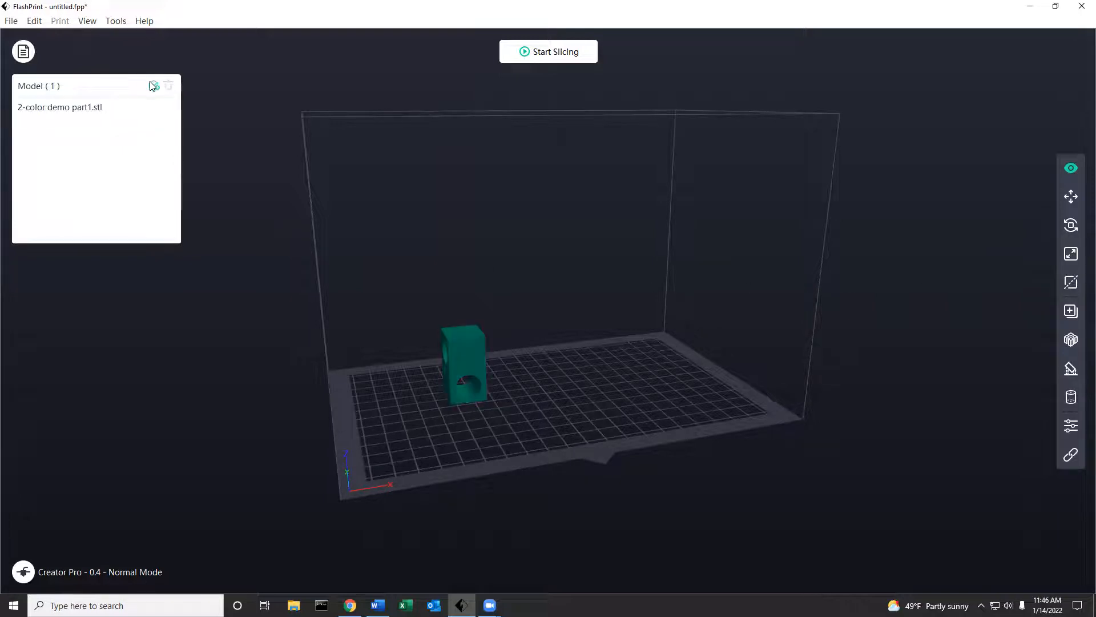
left_click(151, 84)
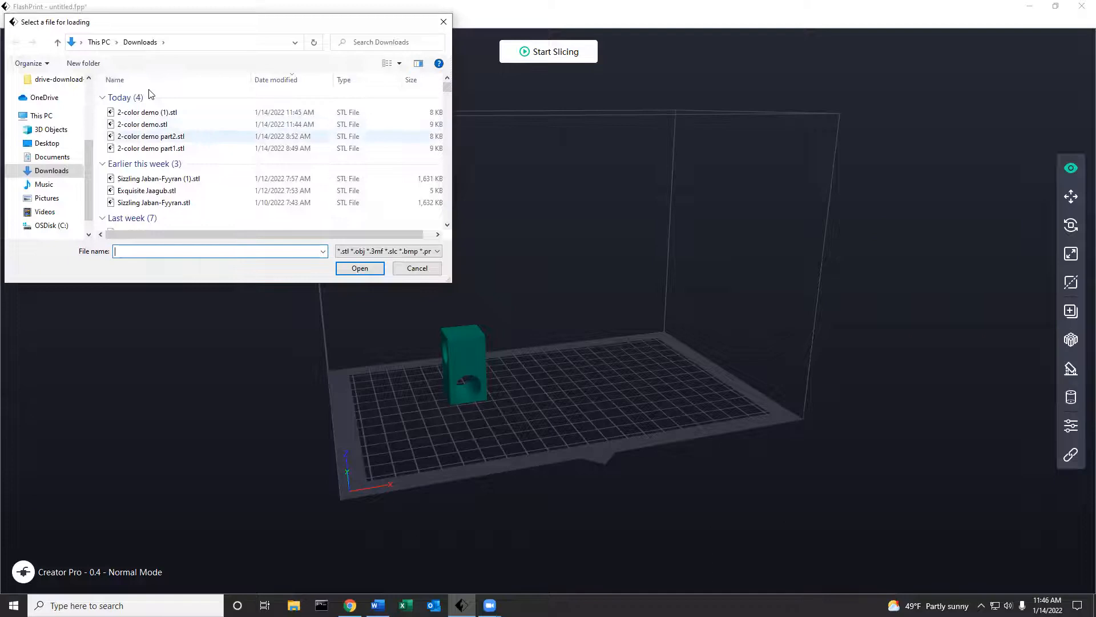
left_click(150, 136)
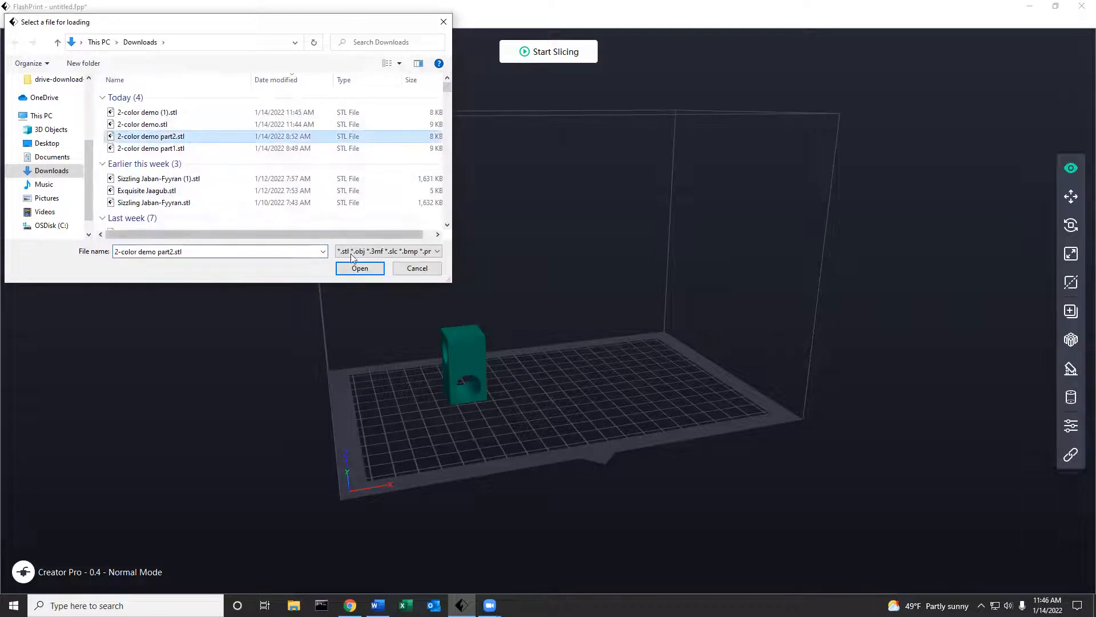
left_click(371, 269)
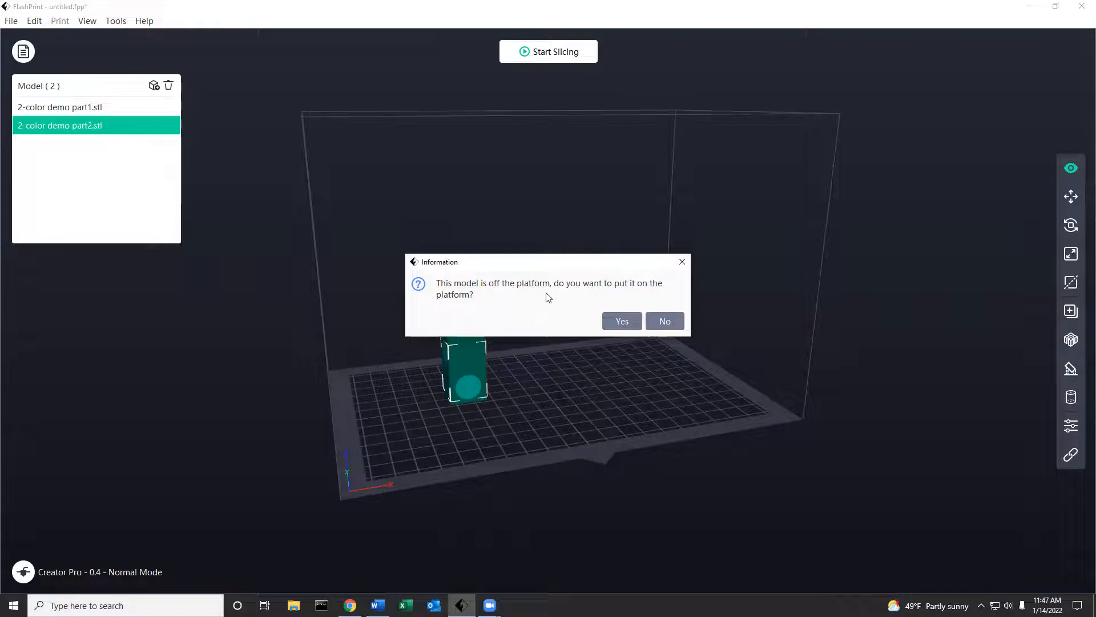
left_click(665, 321)
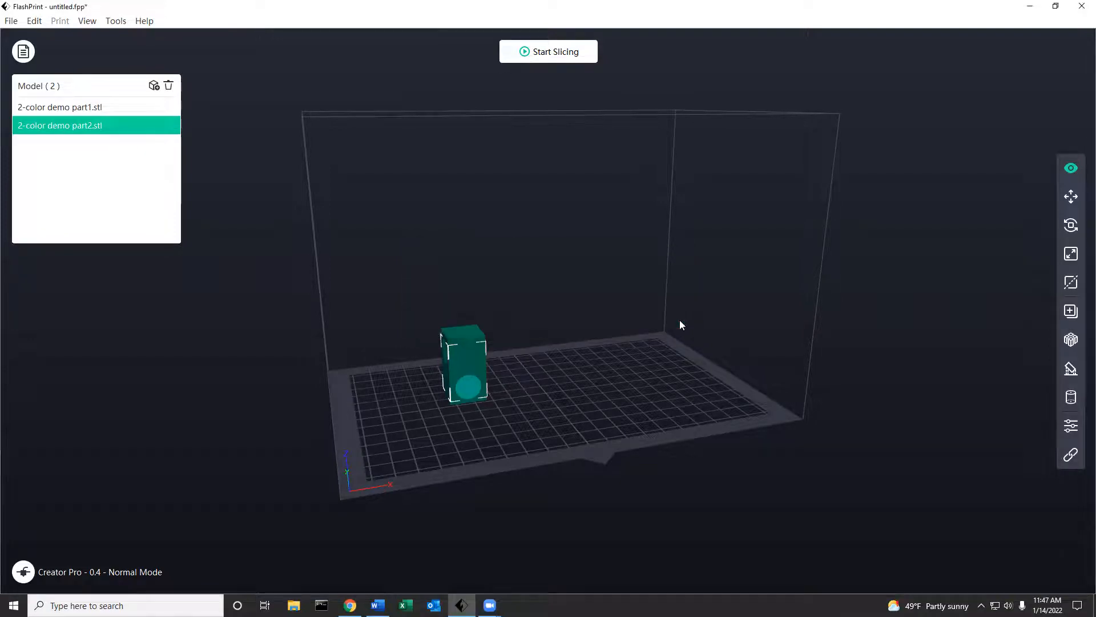
Assign the left extruder to the box body, 2-color demo part1.stl.
scroll(434, 399, "up", 5)
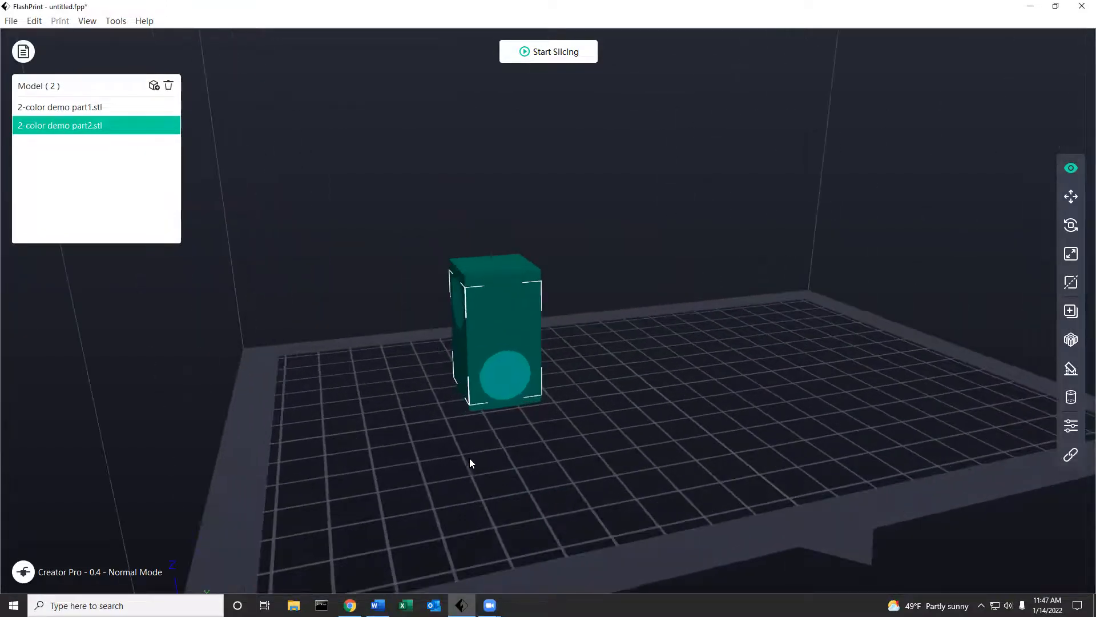
left_click_drag(497, 455, 443, 466)
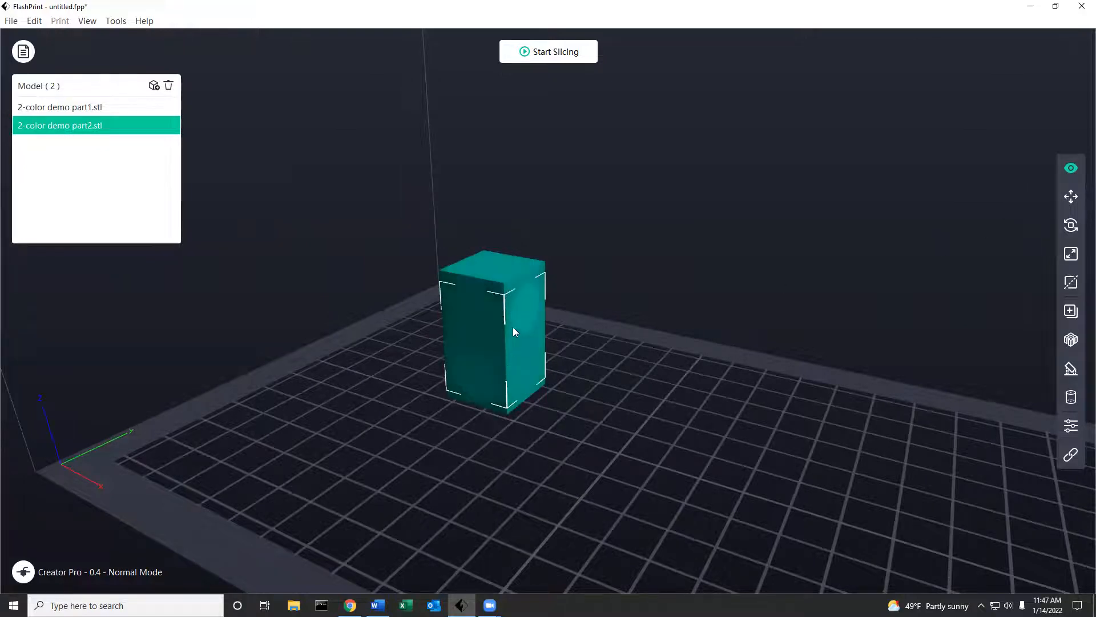
left_click(607, 285)
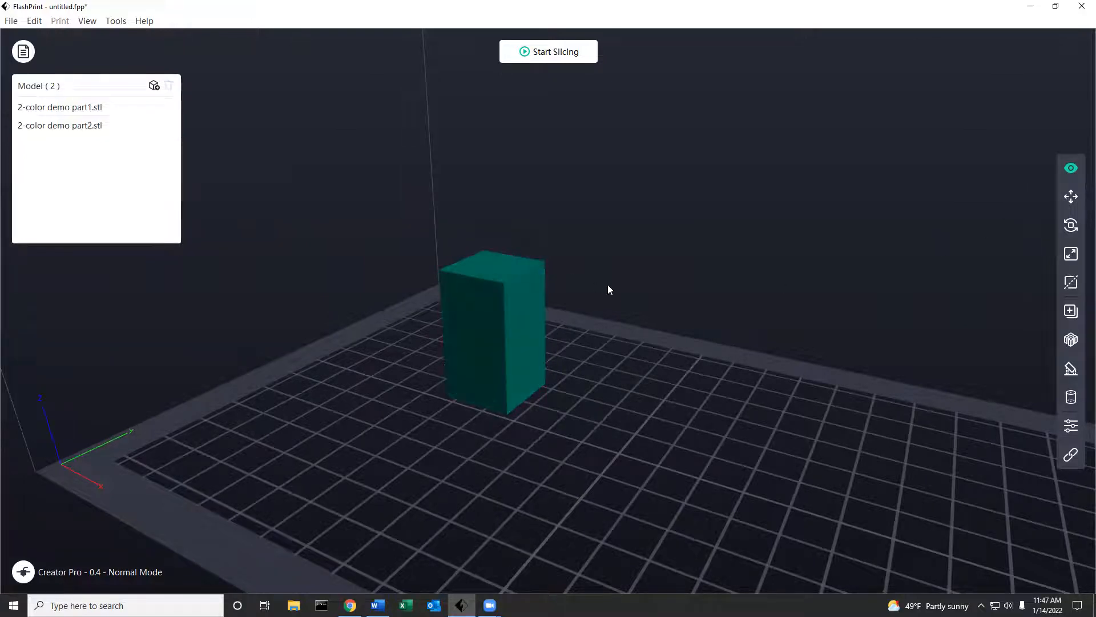
left_click_drag(681, 346, 625, 406)
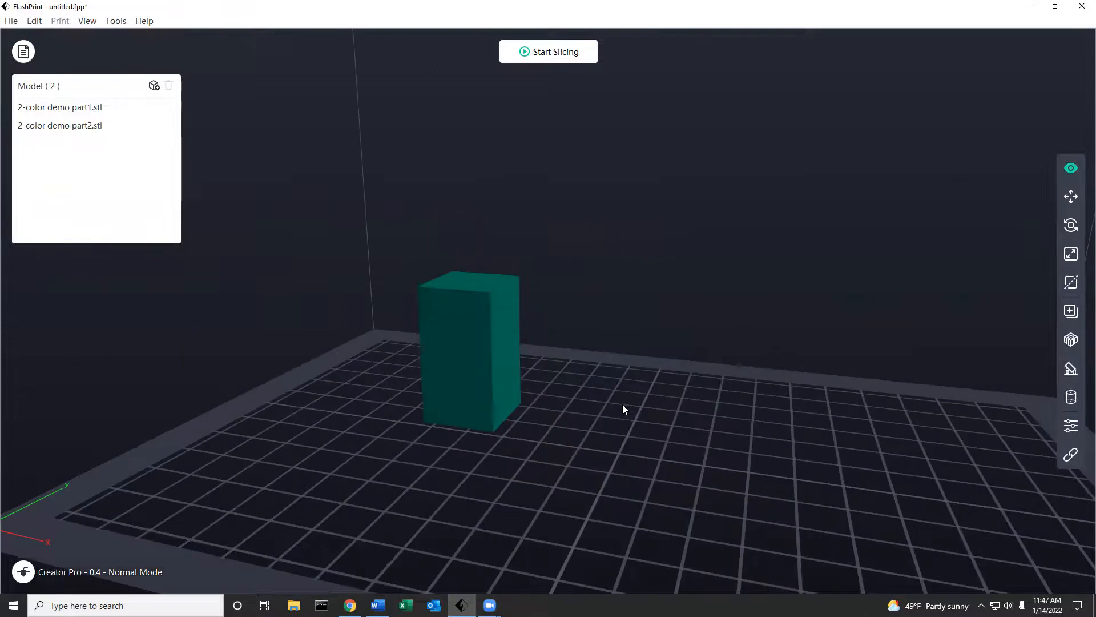
left_click(477, 322)
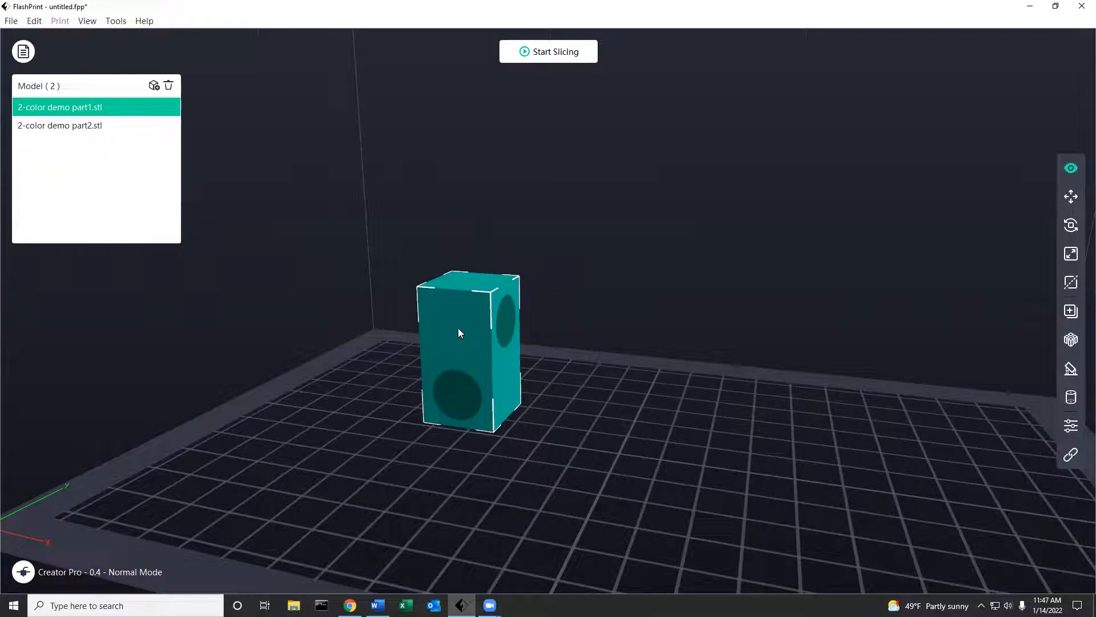
left_click(705, 331)
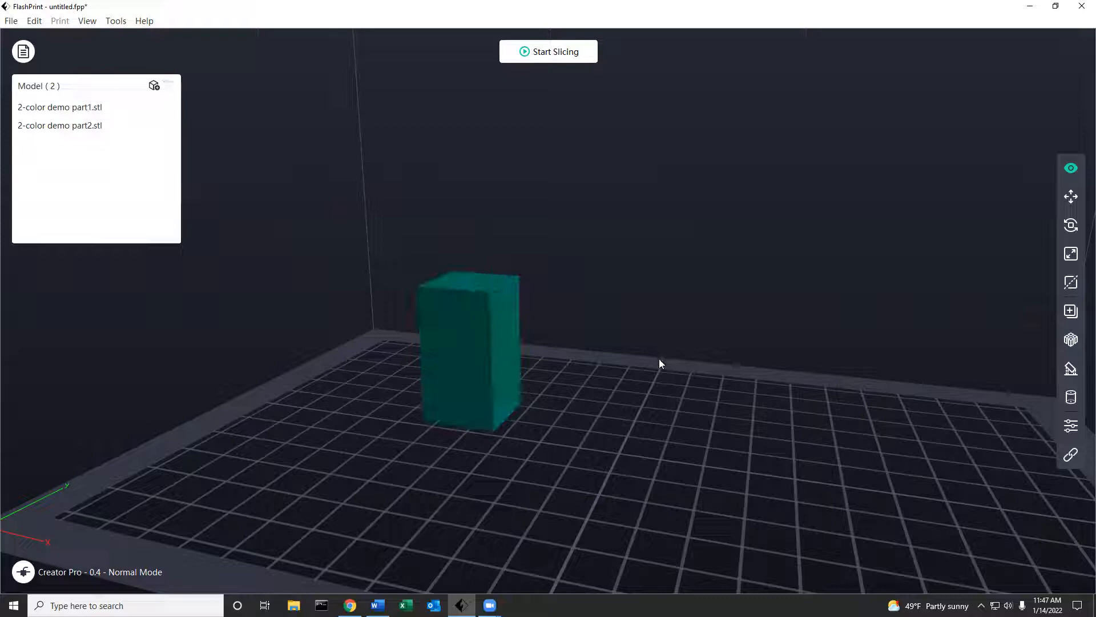
left_click(450, 324)
right_click(465, 323)
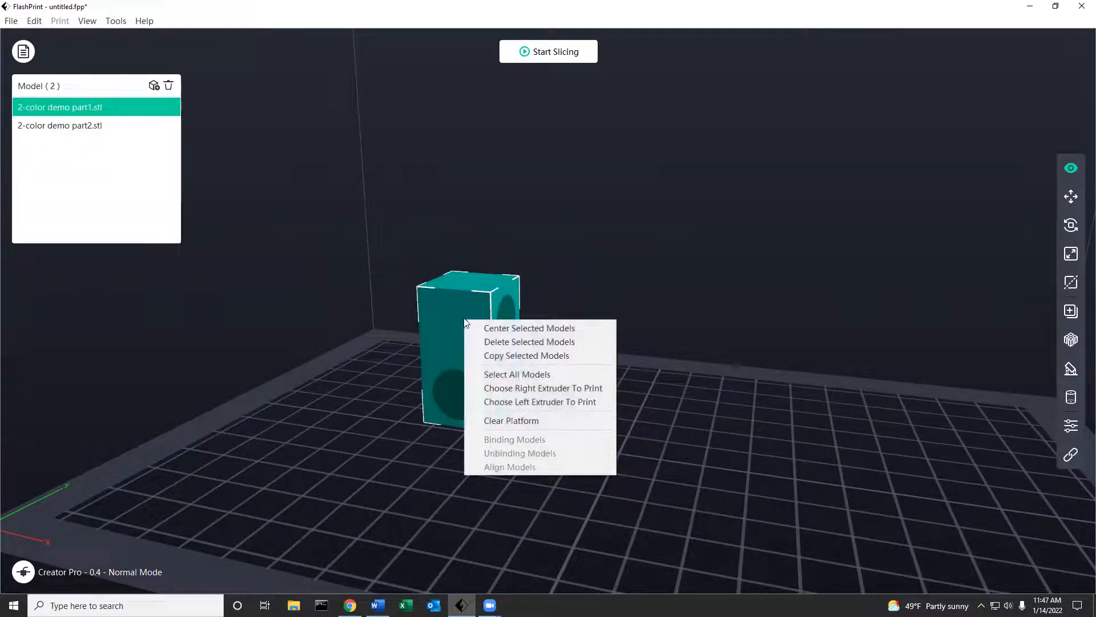
left_click(512, 405)
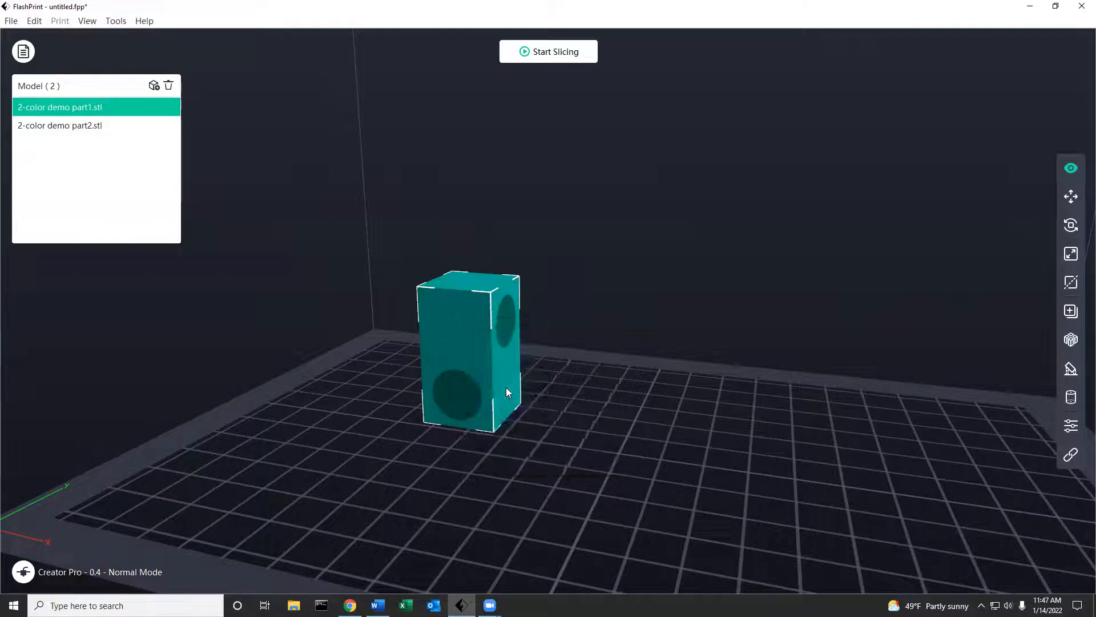
Assign the right extruder to the cylinders, 2-color demo part2.stl, and check both colors on the model.
left_click(465, 400)
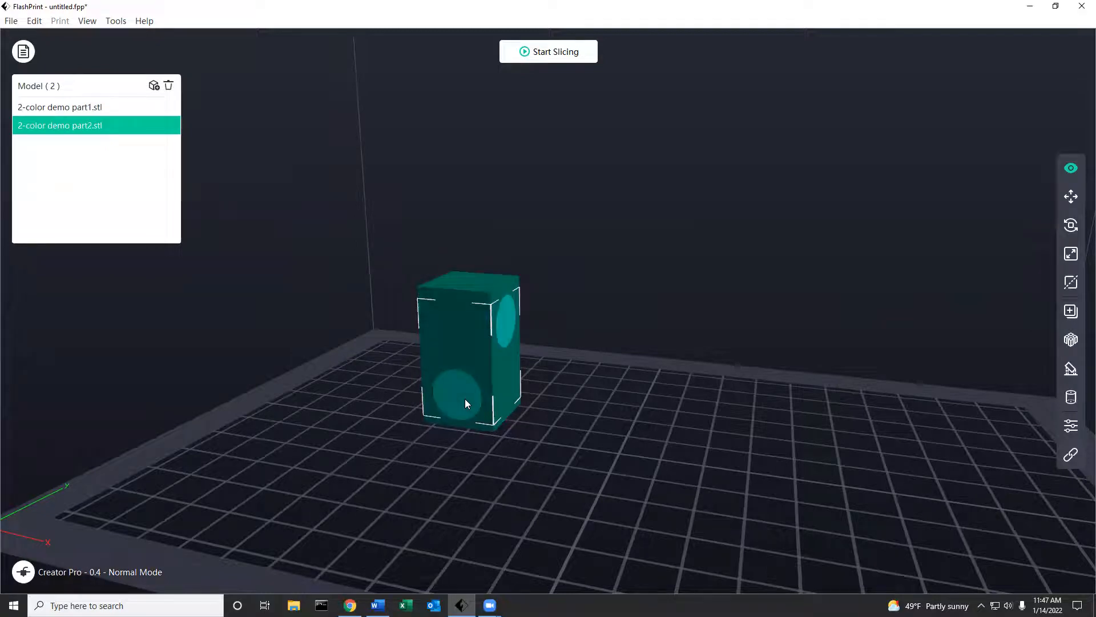
right_click(465, 400)
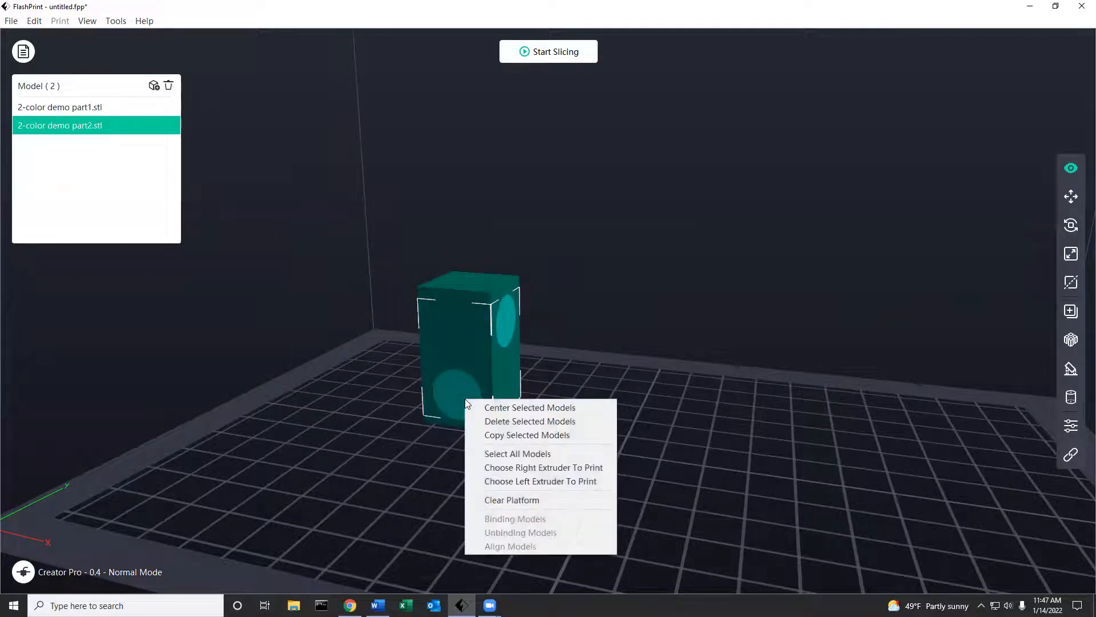
left_click(556, 464)
left_click_drag(555, 461, 530, 458)
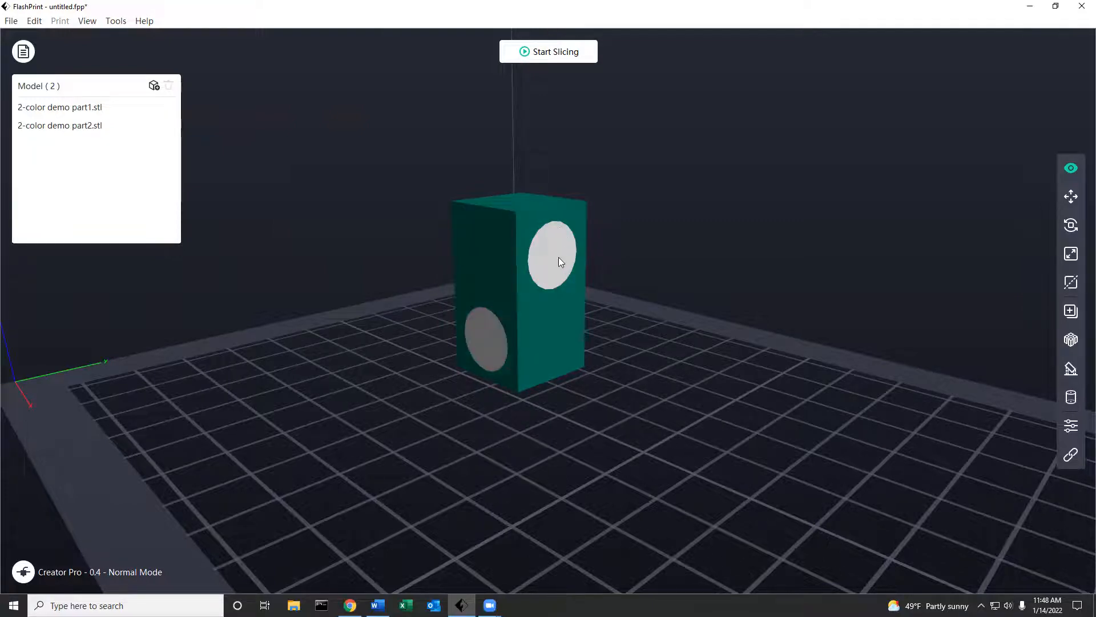
scroll(663, 374, "down", 4)
mouse_move(639, 394)
right_mouse_down()
mouse_move(693, 384)
mouse_move(645, 397)
right_mouse_up()
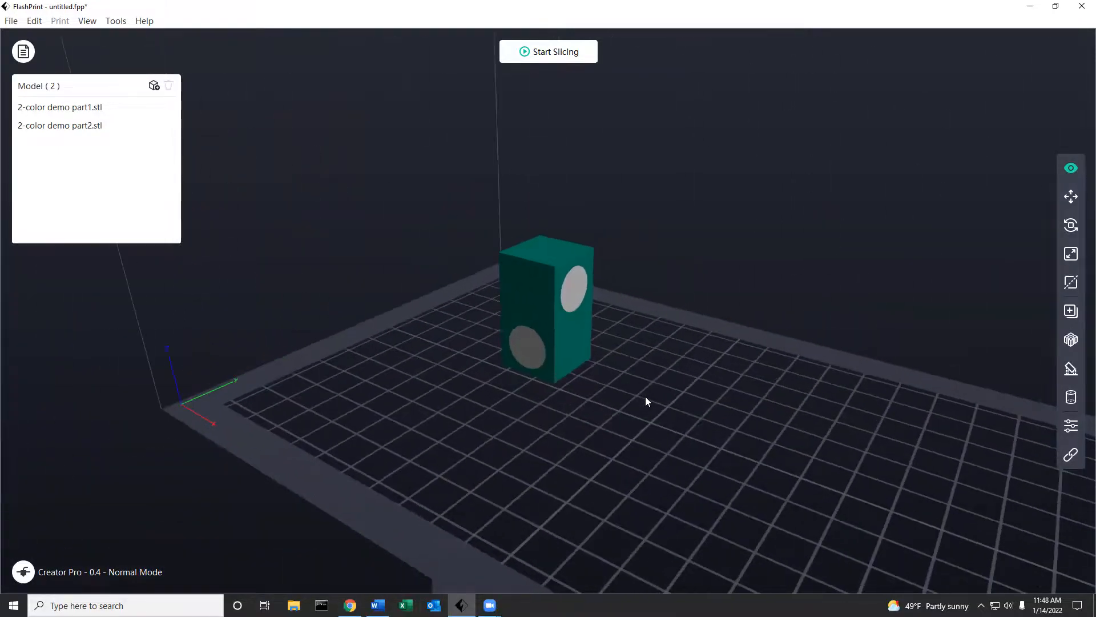
Slice both models in basic mode, continuing despite the off-platform part and adding a wall and a brim.
left_click(556, 55)
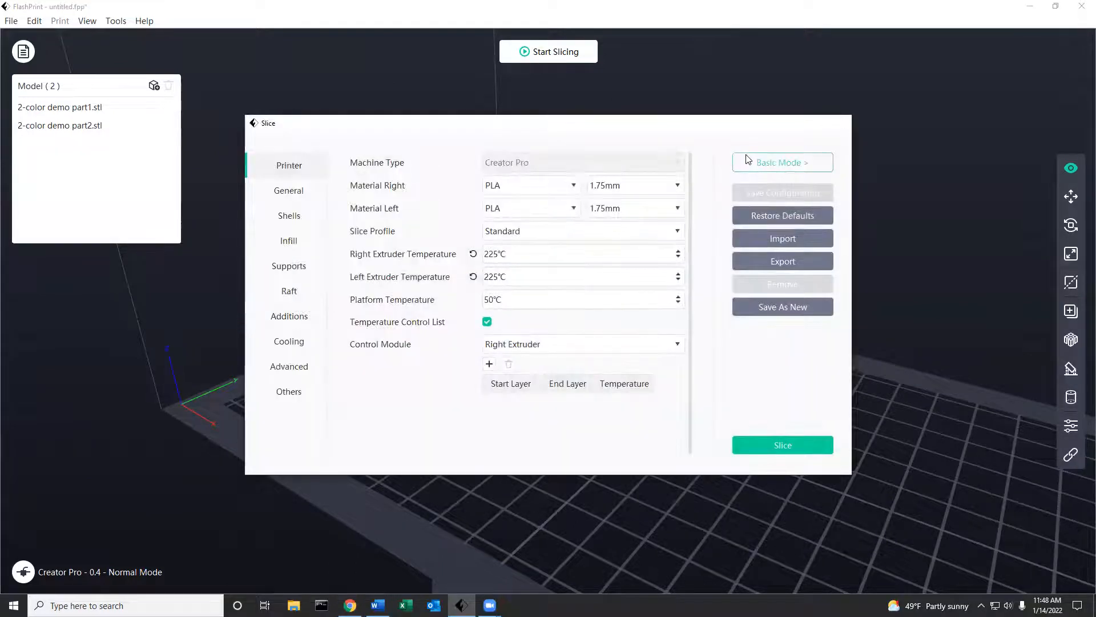
left_click(738, 162)
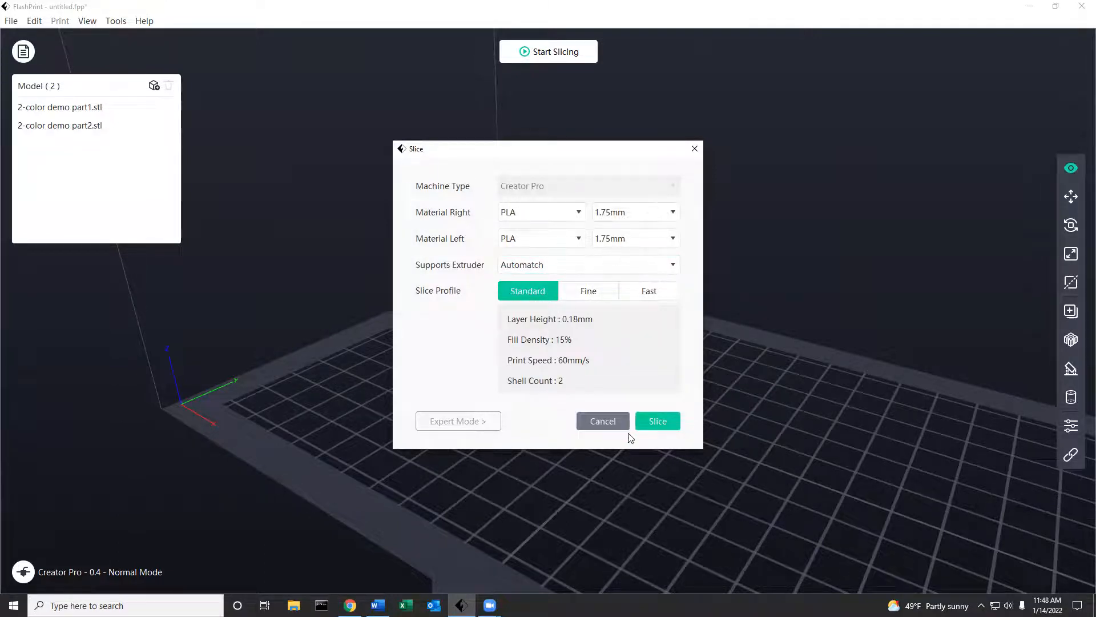
left_click(667, 422)
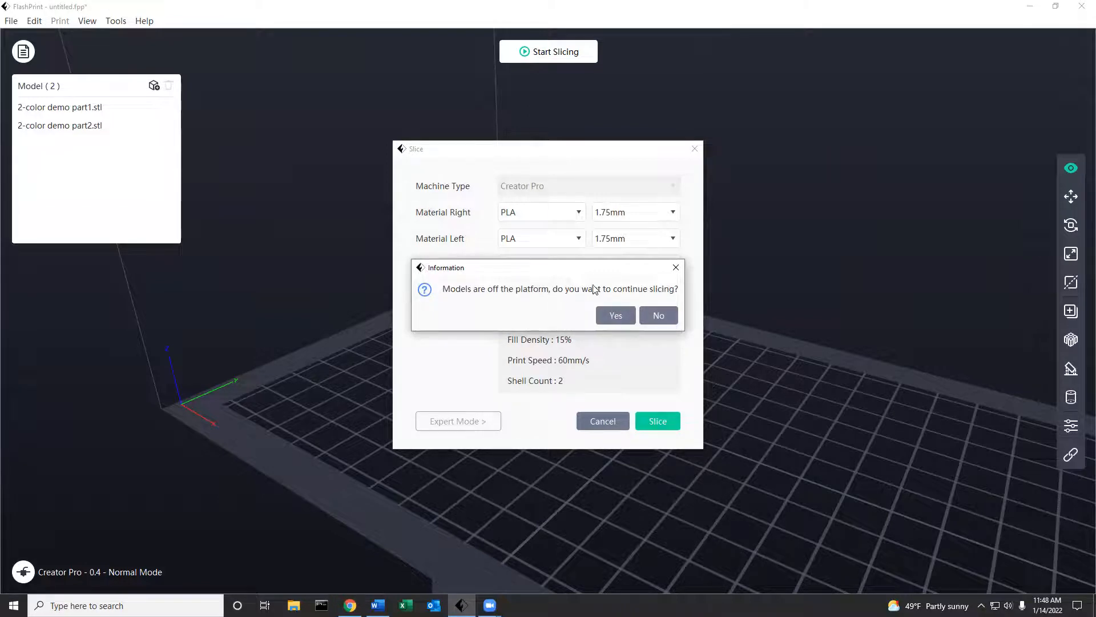
left_click(616, 309)
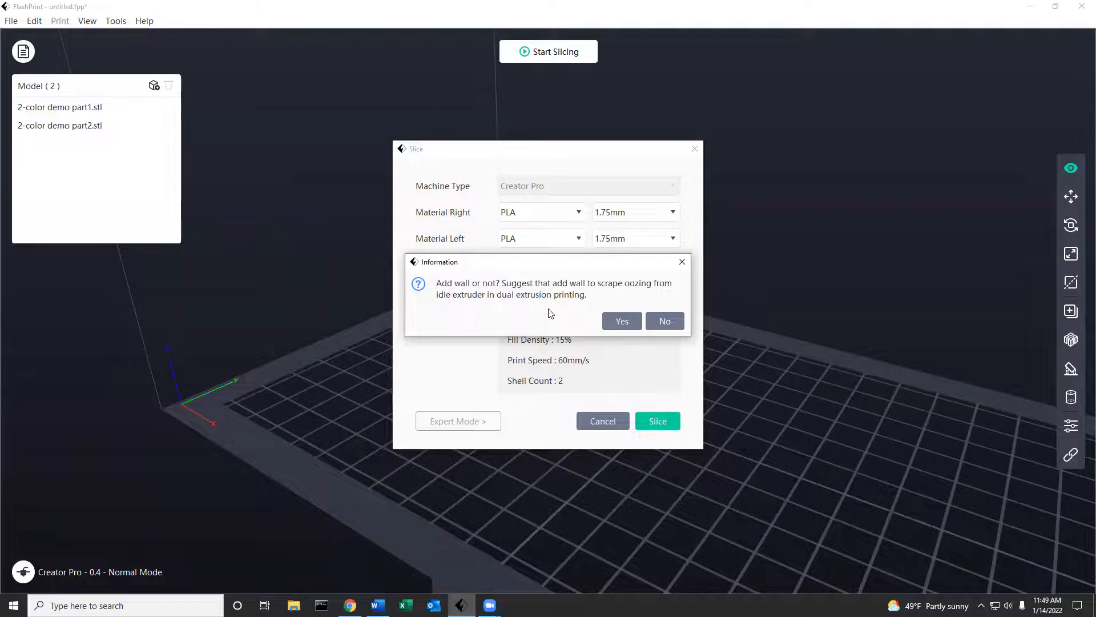
left_click(624, 320)
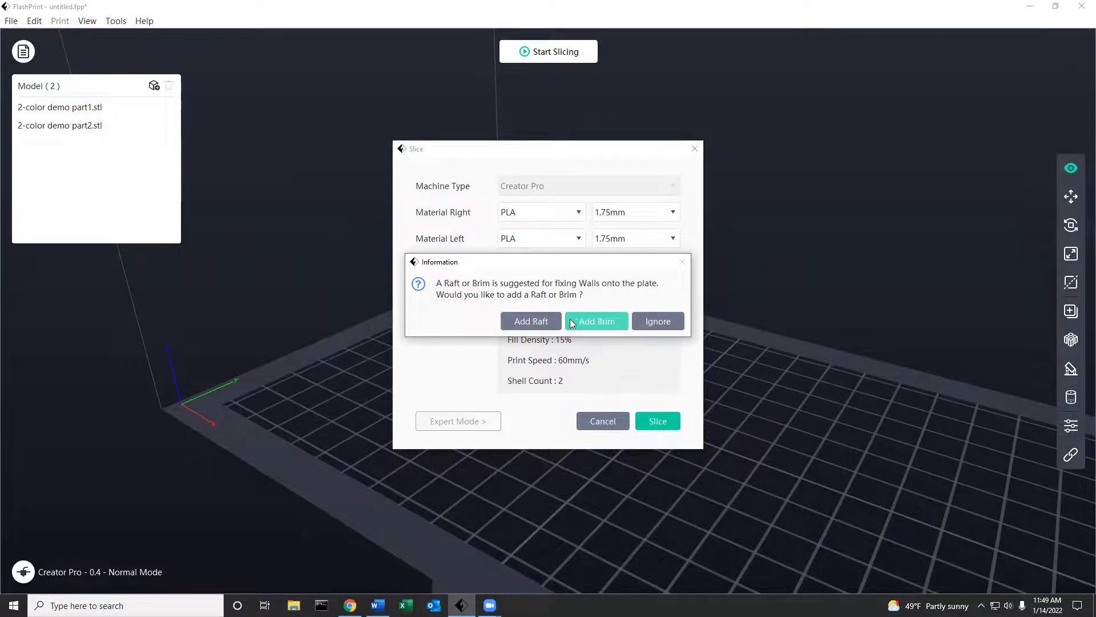
left_click(604, 323)
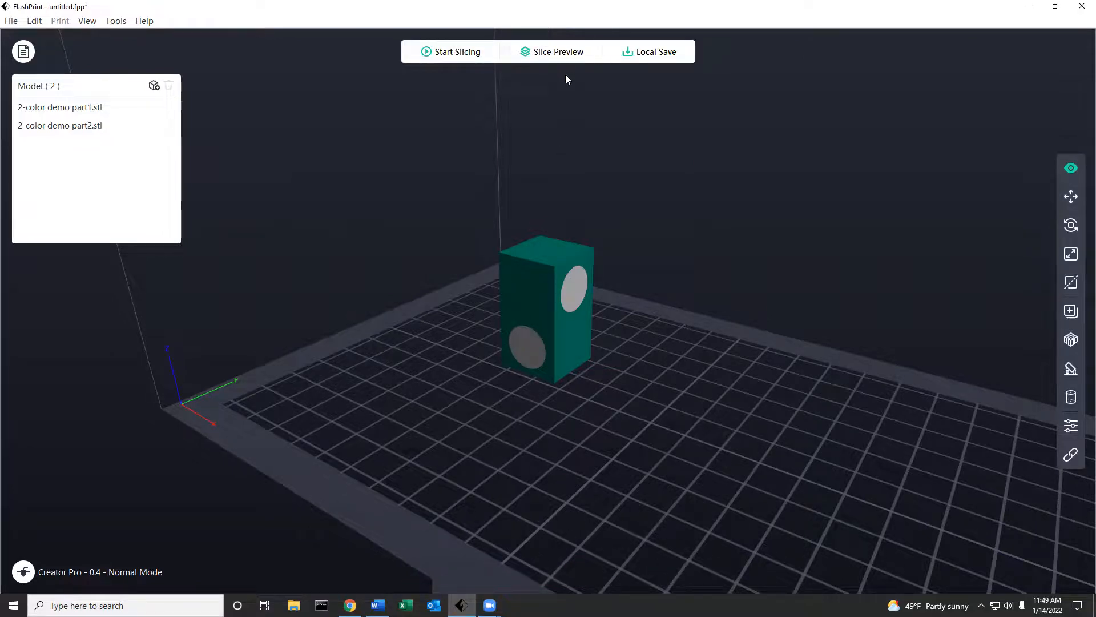
Examine the sliced model in the slice preview from above and the side, including its surrounding wall and brim.
left_click(556, 53)
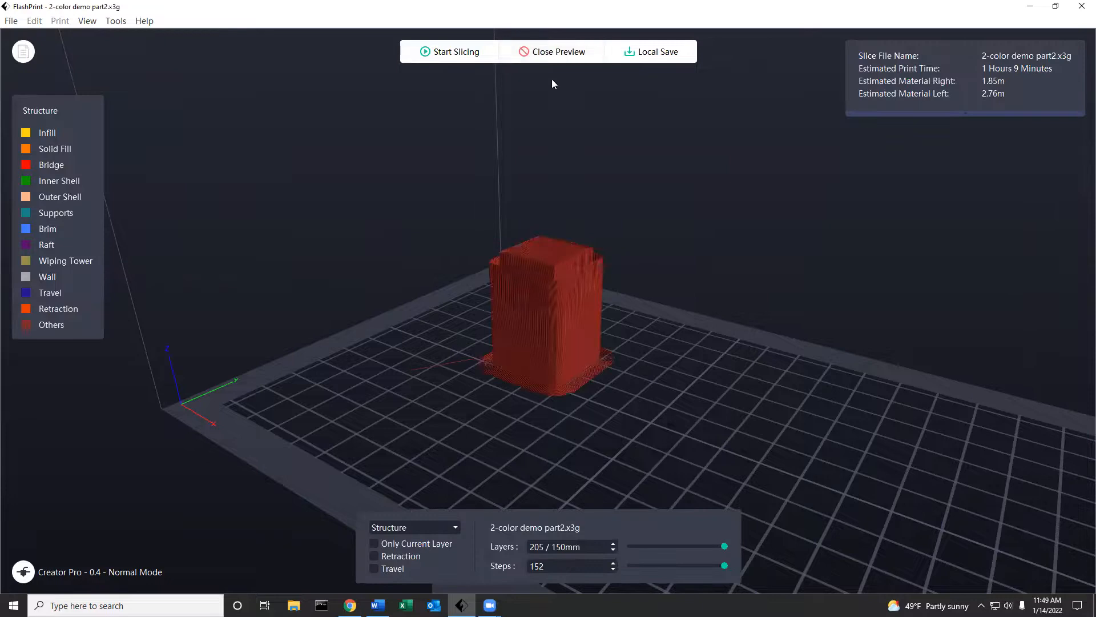
scroll(599, 315, "up", 8)
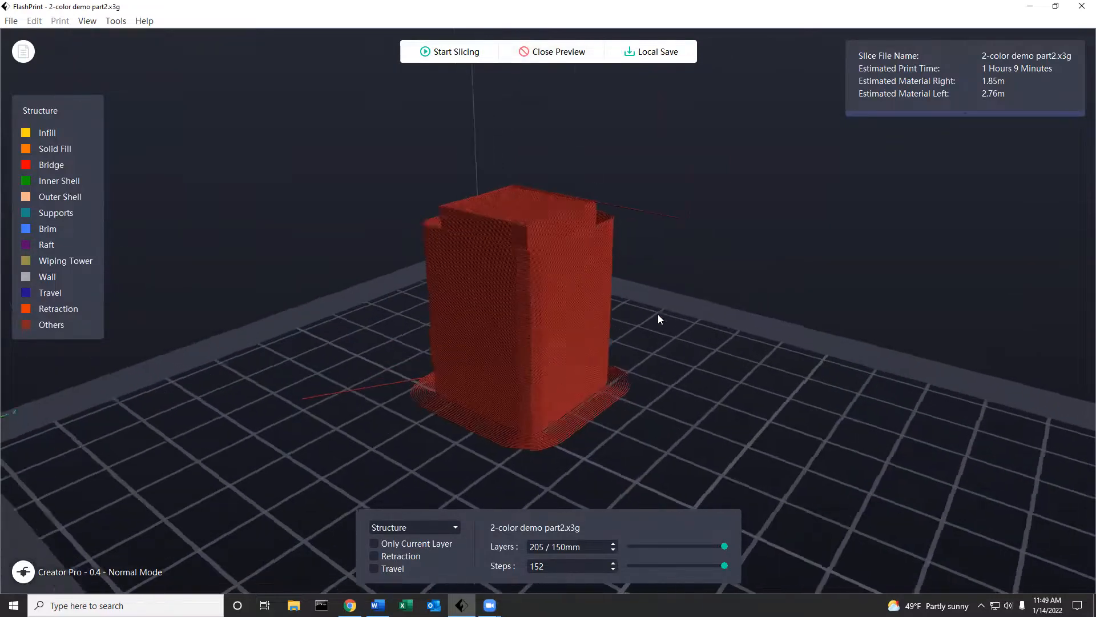
left_click_drag(636, 327, 415, 240)
right_click_drag(672, 249, 674, 272)
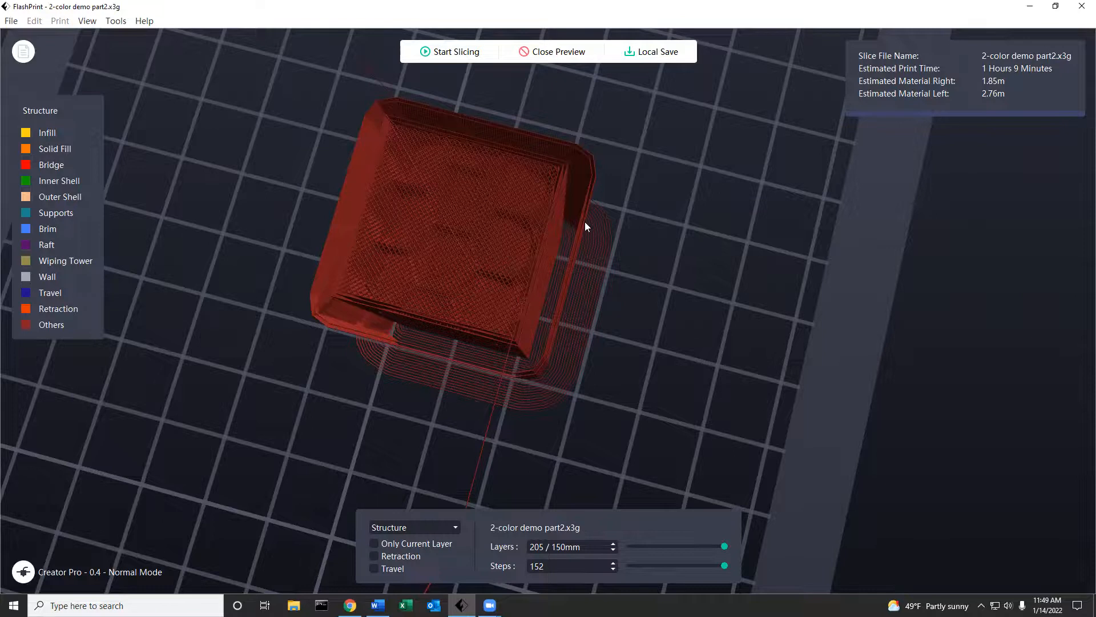
left_click_drag(547, 359, 616, 377)
mouse_move(727, 546)
left_mouse_down()
mouse_move(639, 548)
mouse_move(730, 539)
left_mouse_up()
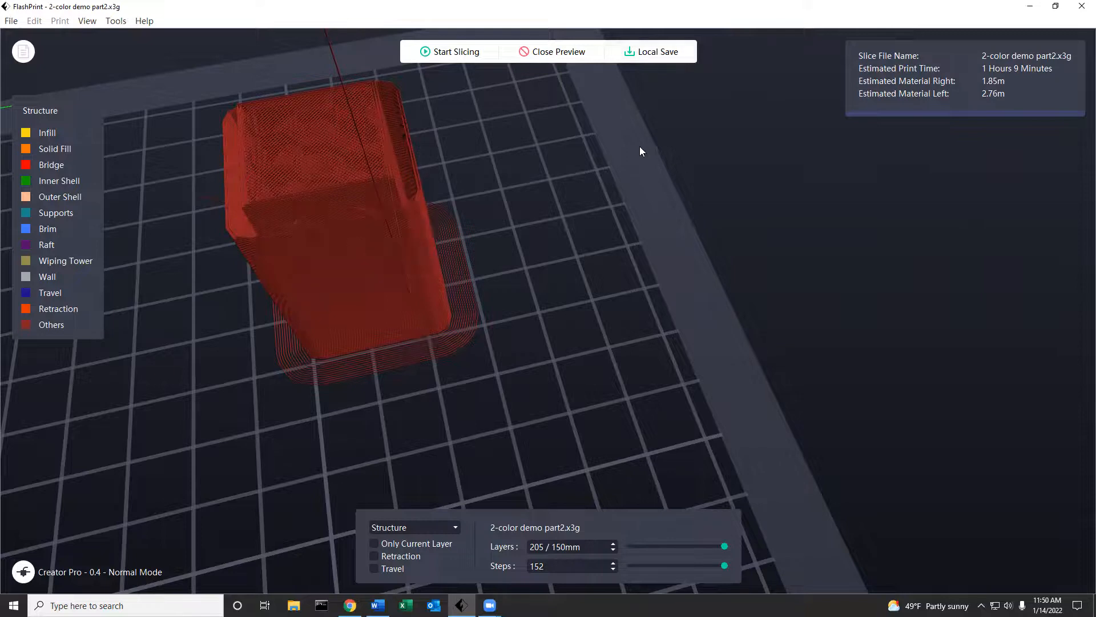
left_click(565, 54)
Switch the machine type from Creator Pro to Creator Pro 2 and recheck the existing slice preview.
left_click_drag(454, 304, 463, 270)
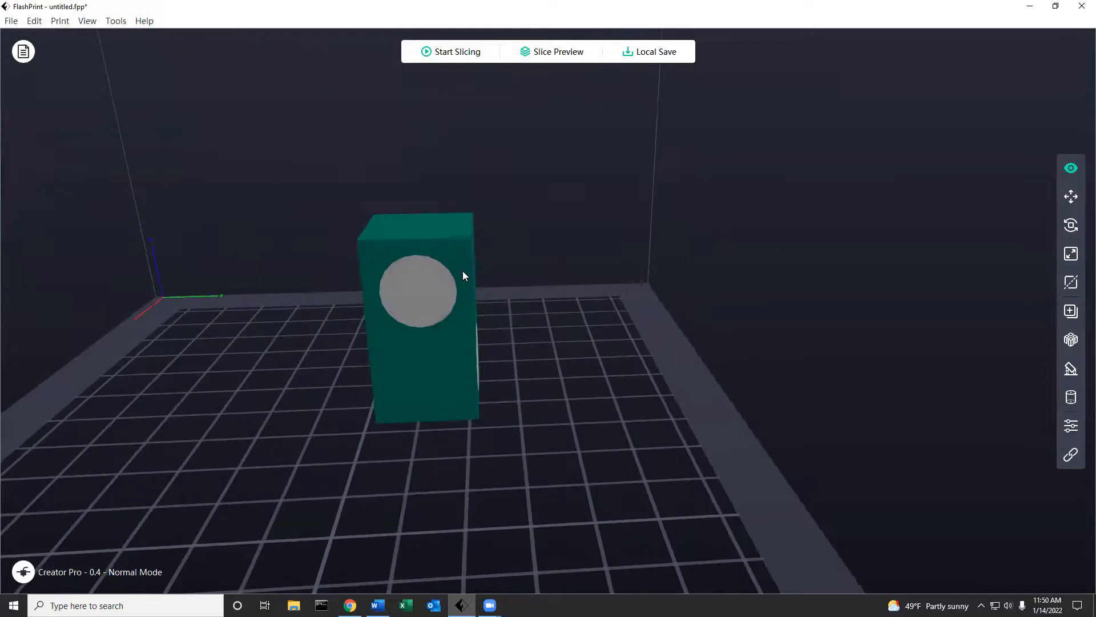
left_click_drag(360, 450, 264, 501)
left_click(23, 572)
mouse_move(71, 503)
left_click(159, 421)
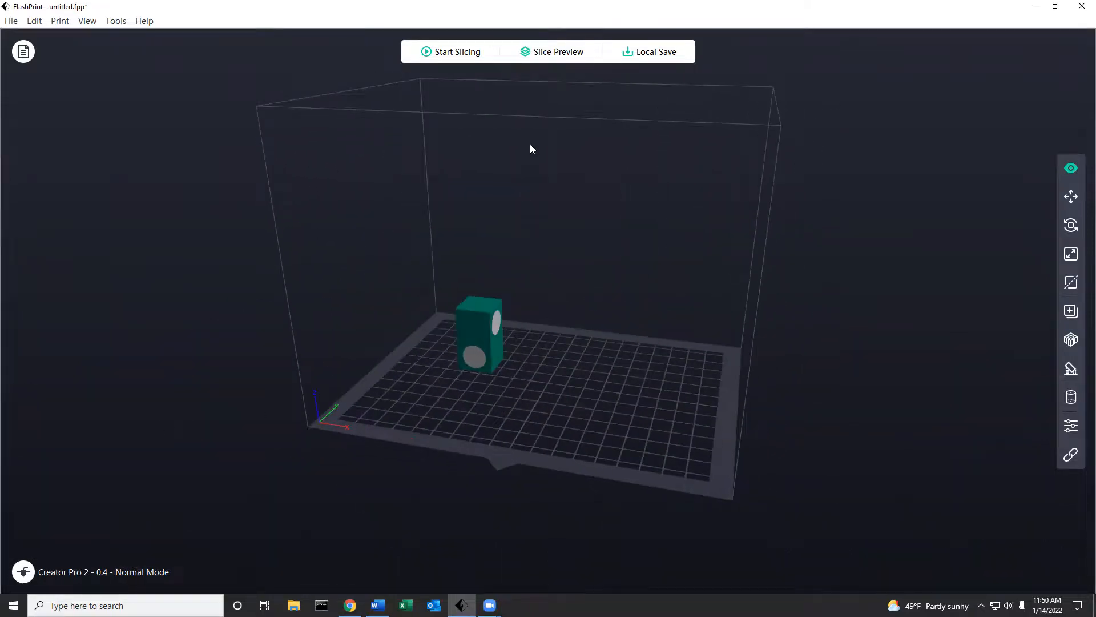
left_click(559, 52)
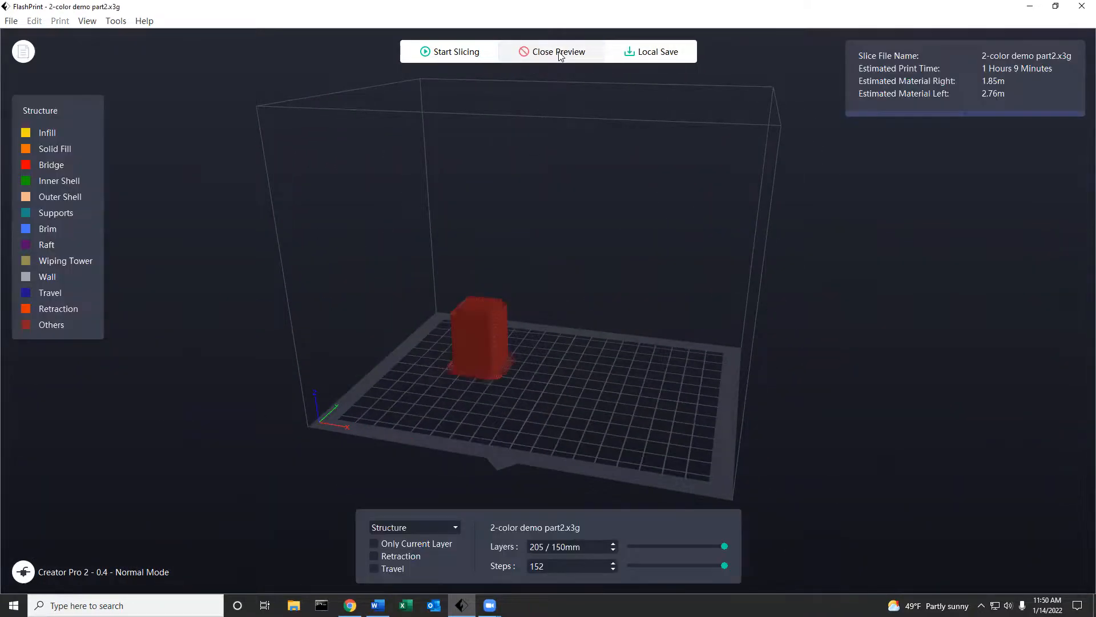
left_click(552, 53)
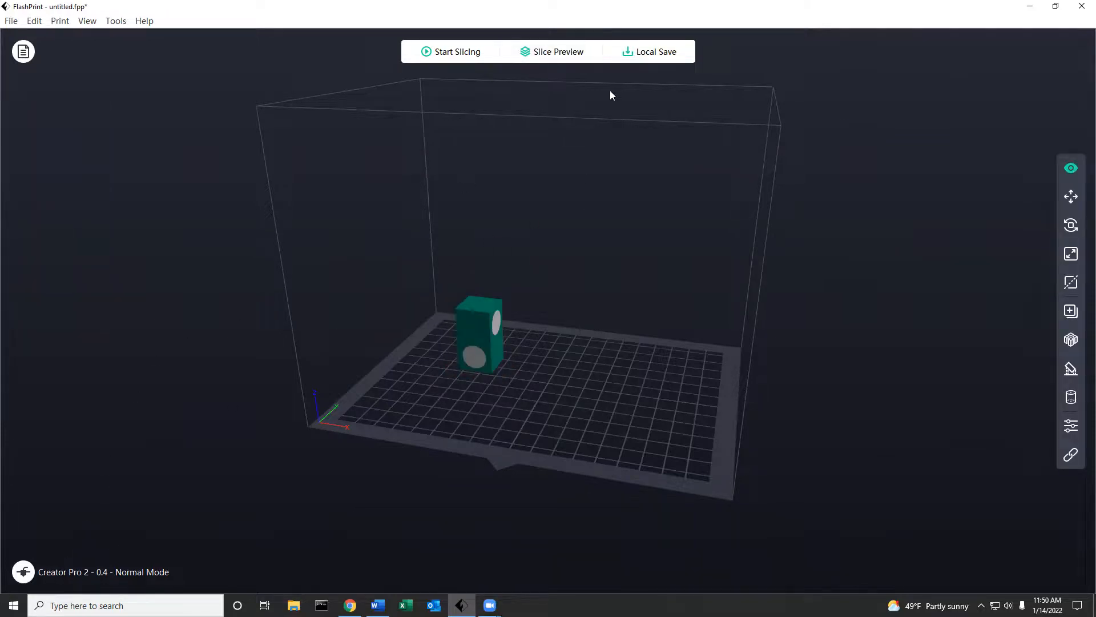
Slice both models with the Standard profile and PLA in both extruders, continuing despite the off-platform part and adding a wall.
left_click(477, 54)
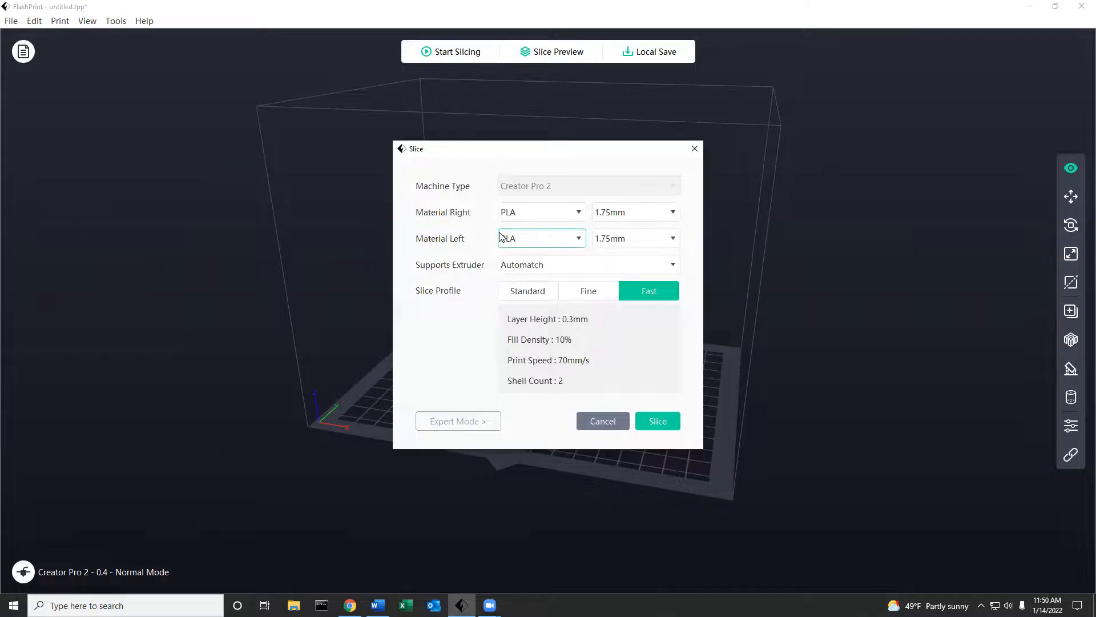
left_click(545, 292)
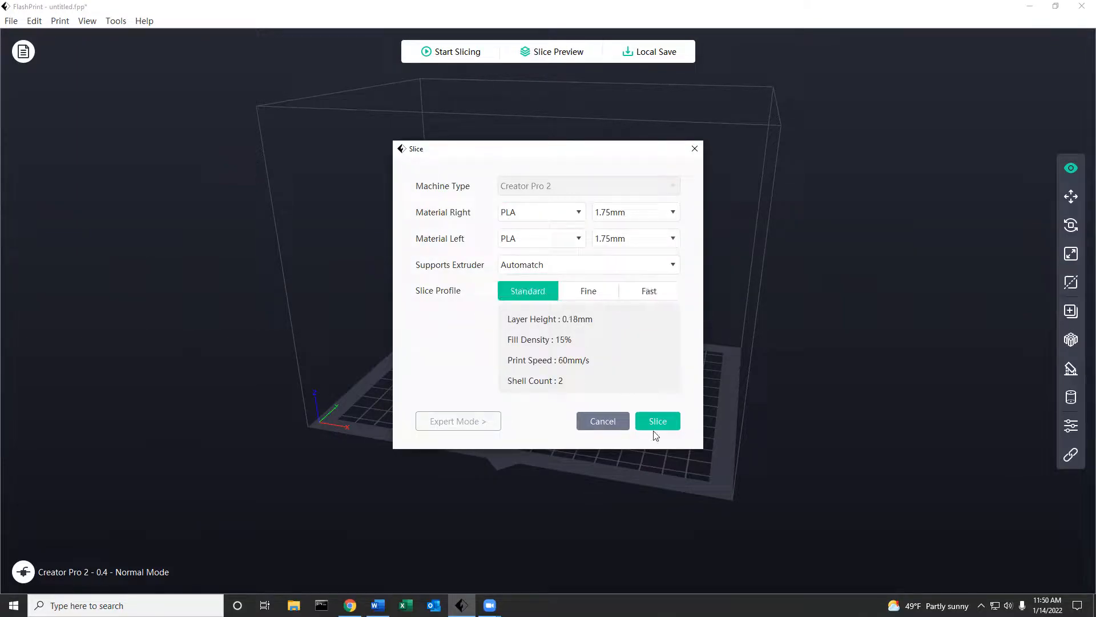
left_click(657, 420)
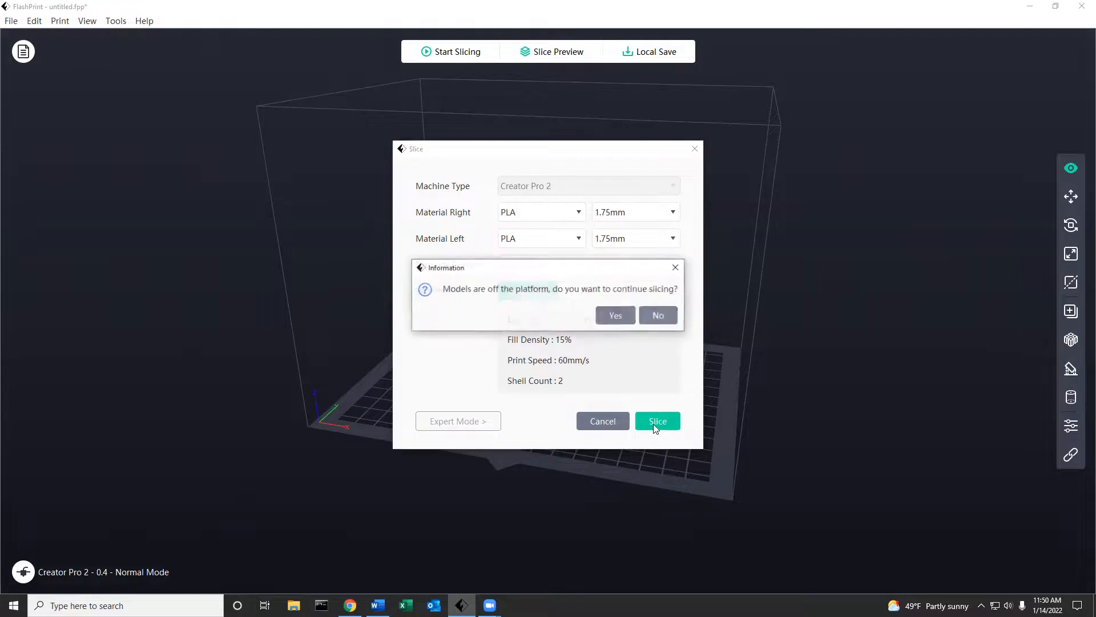
left_click(615, 318)
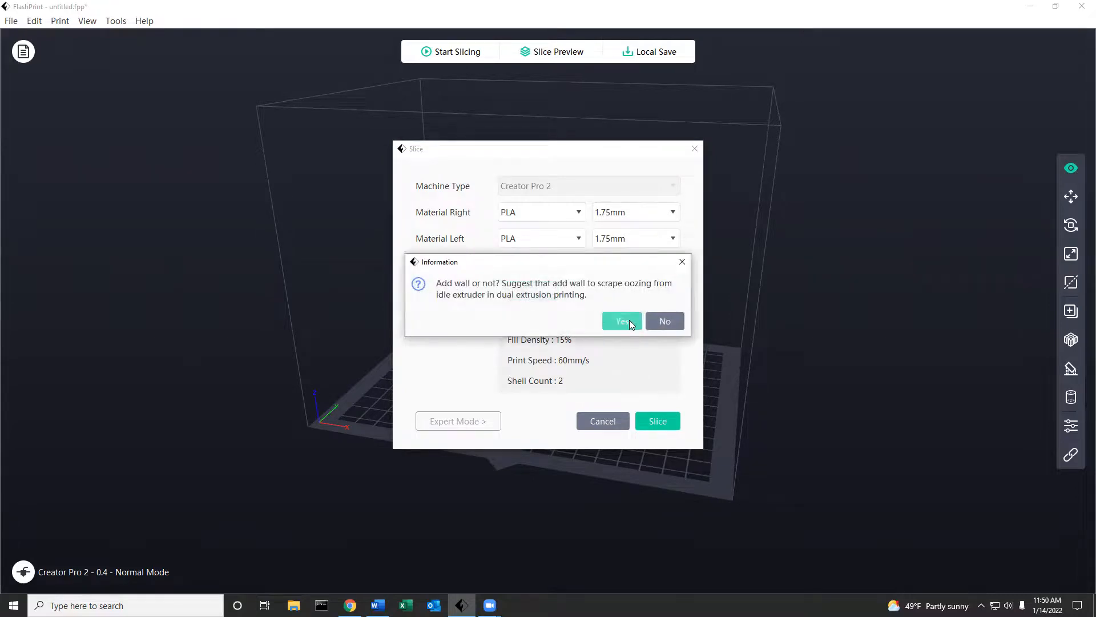
left_click(629, 320)
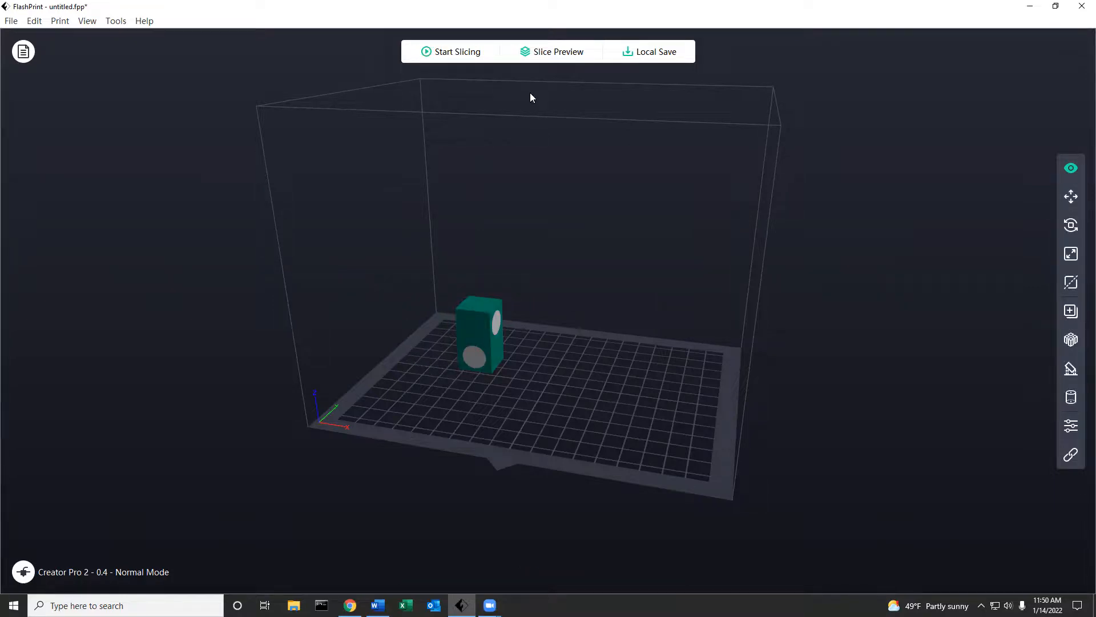
Preview the new slice and cut the displayed layers down to layer 28 to inspect the interior, wall and raft.
scroll(401, 317, "up", 6)
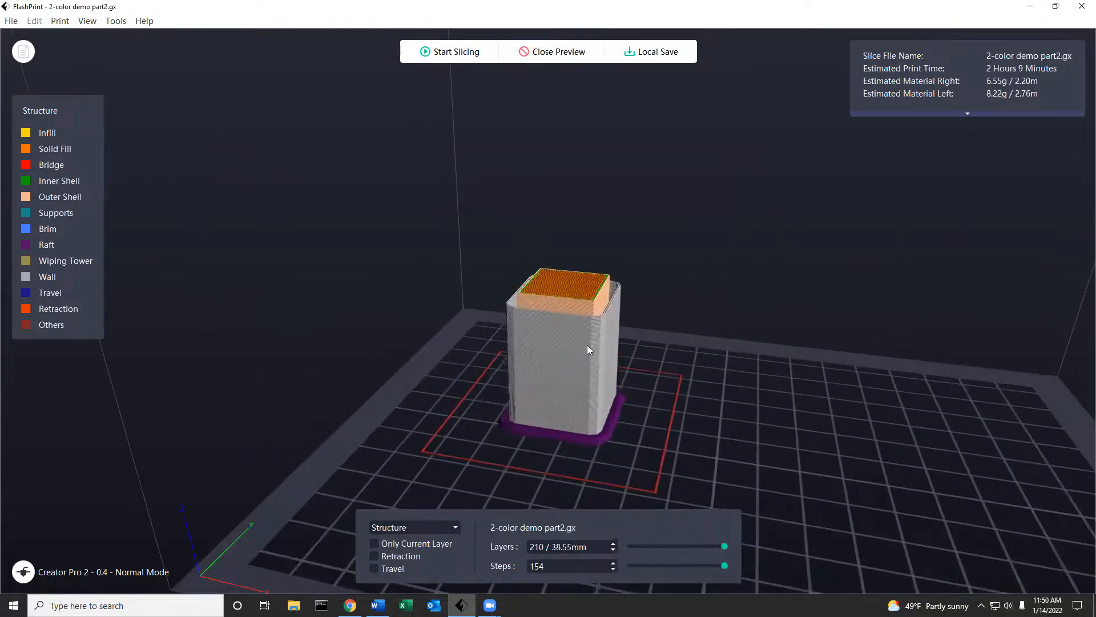
scroll(596, 366, "up", 2)
scroll(596, 371, "up", 1)
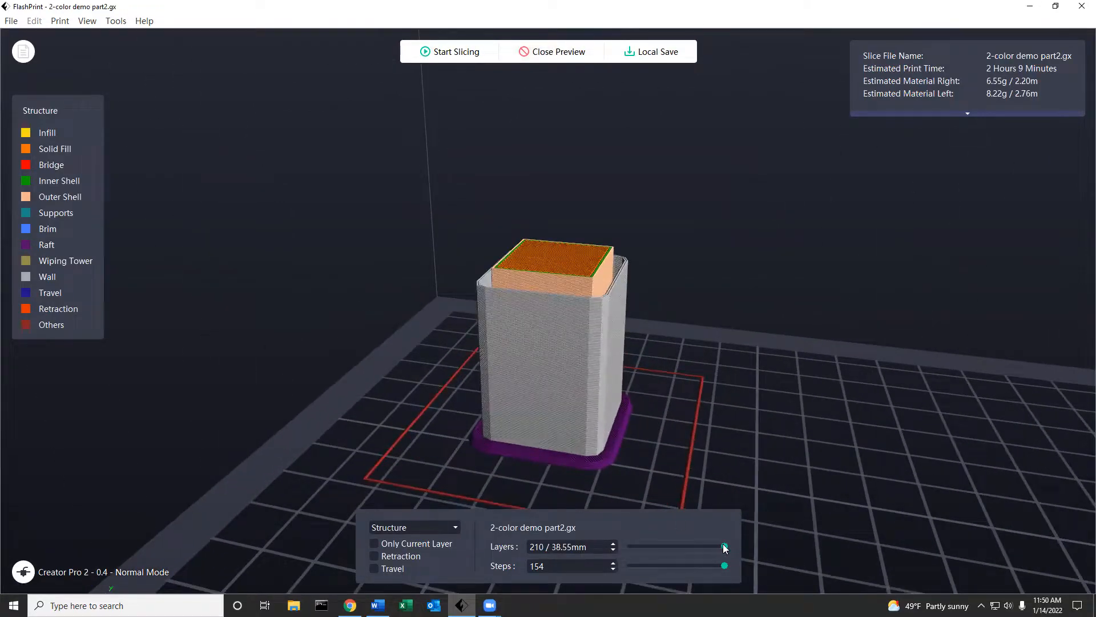
left_click_drag(724, 547, 642, 554)
right_click_drag(677, 488, 667, 495)
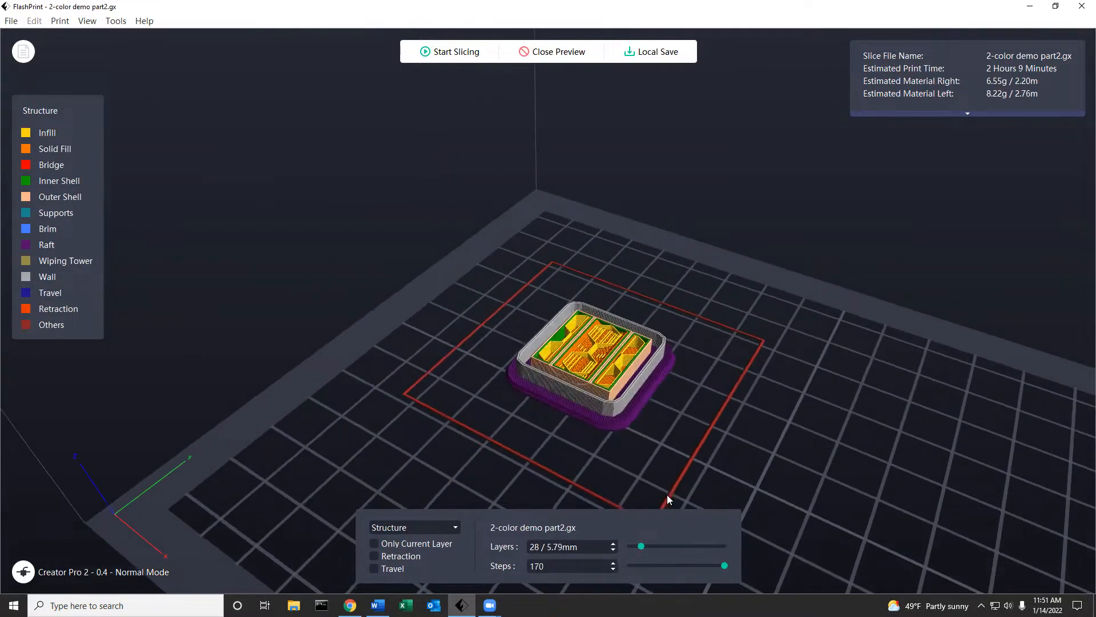
scroll(609, 391, "up", 2)
scroll(573, 371, "up", 2)
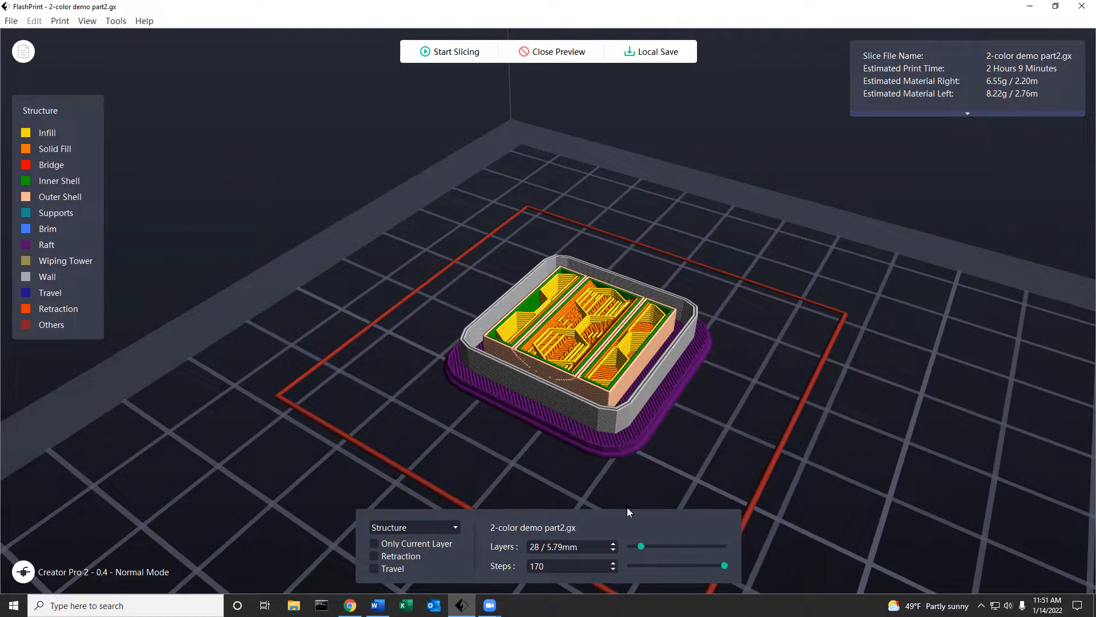
Inspect the preview up to layer 41, restore the full layer range and close the slice preview.
left_click_drag(637, 546, 645, 546)
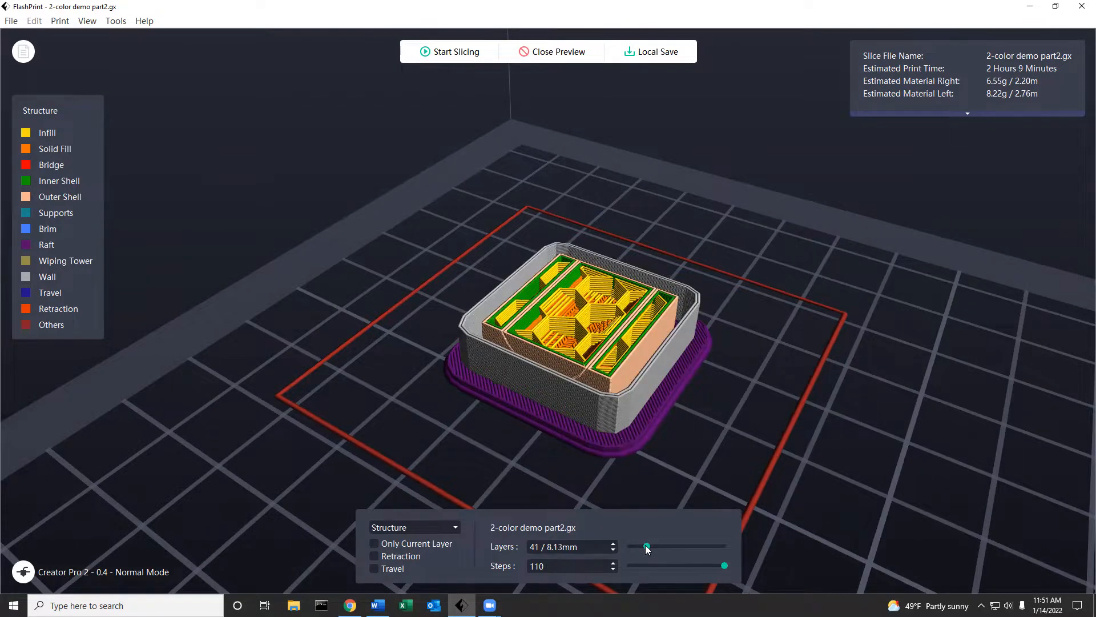
left_click_drag(645, 544, 728, 534)
left_click(569, 54)
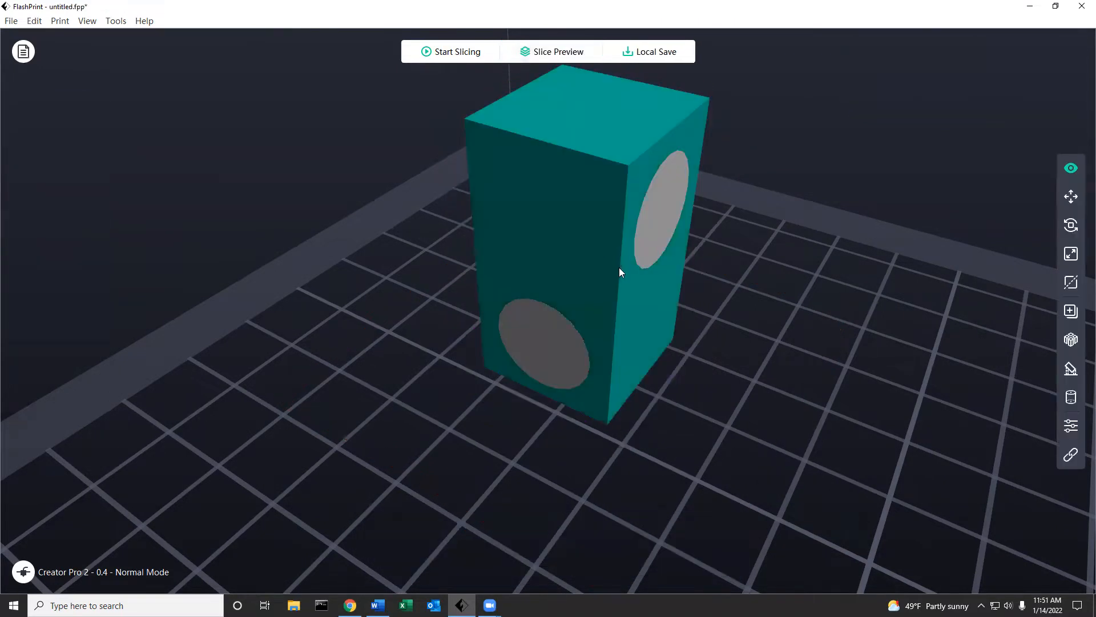